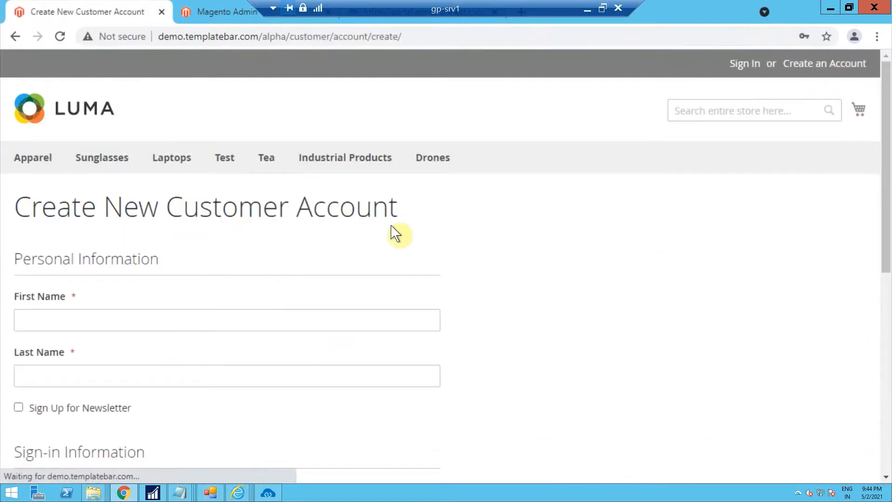
# Enter the customer's first name and last name in the new account form
pyautogui.click(200, 323)
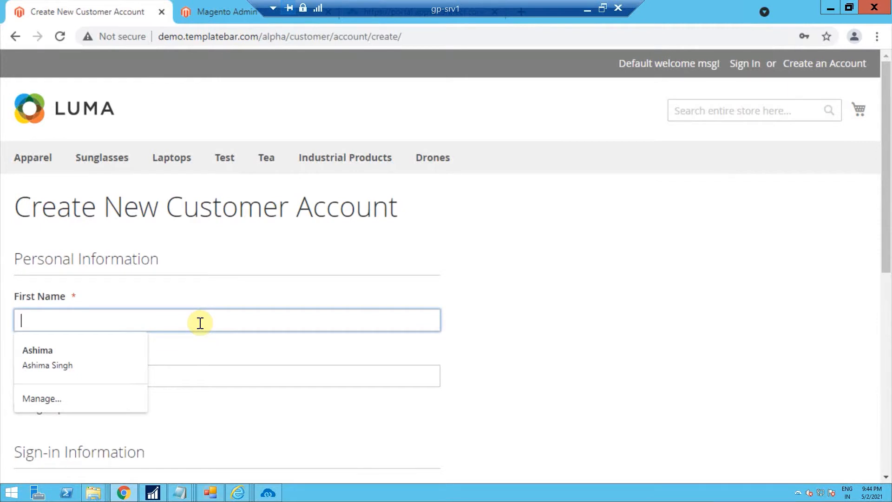
pyautogui.press('BackSpace')
pyautogui.press('BackSpace')
pyautogui.press('BackSpace')
pyautogui.press('BackSpace')
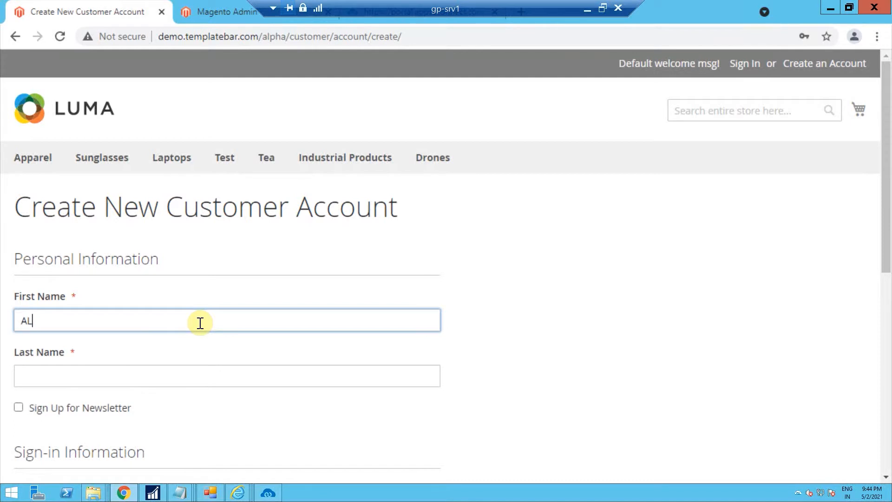
pyautogui.click(120, 379)
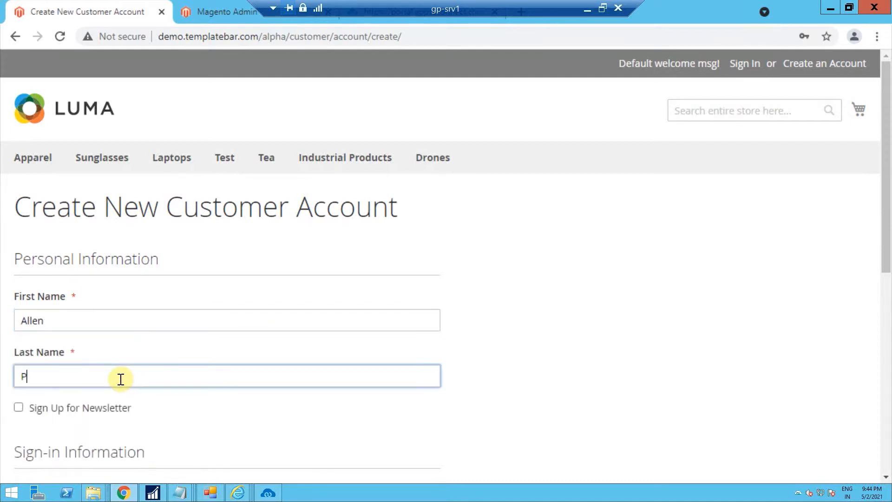
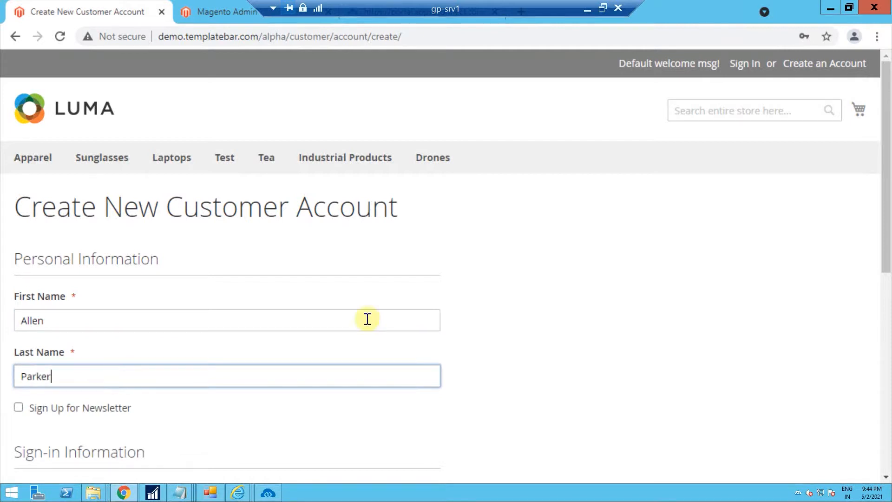
# Fill in the customer's e-mail address in the sign-in information
pyautogui.moveTo(886, 206); pyautogui.dragTo(889, 326)
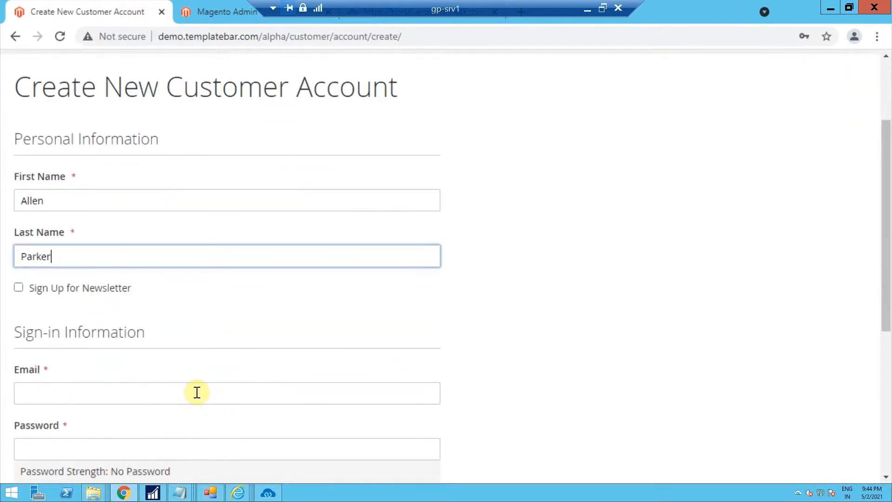
pyautogui.click(197, 392)
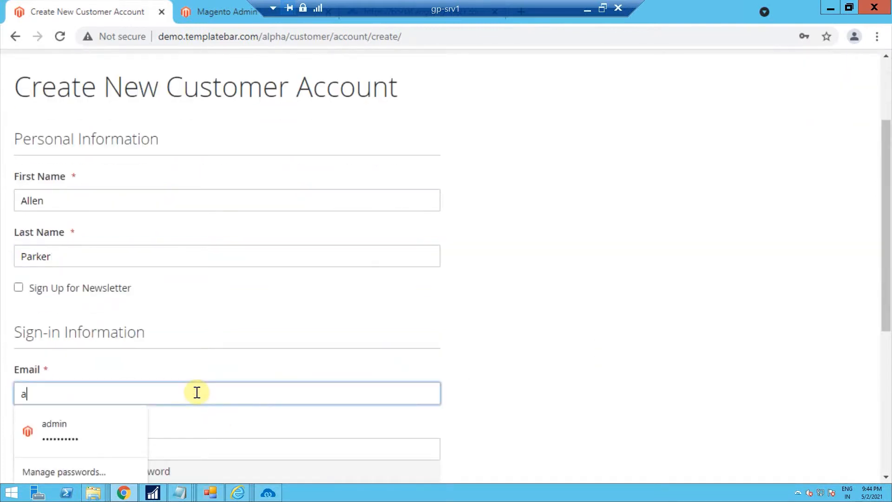
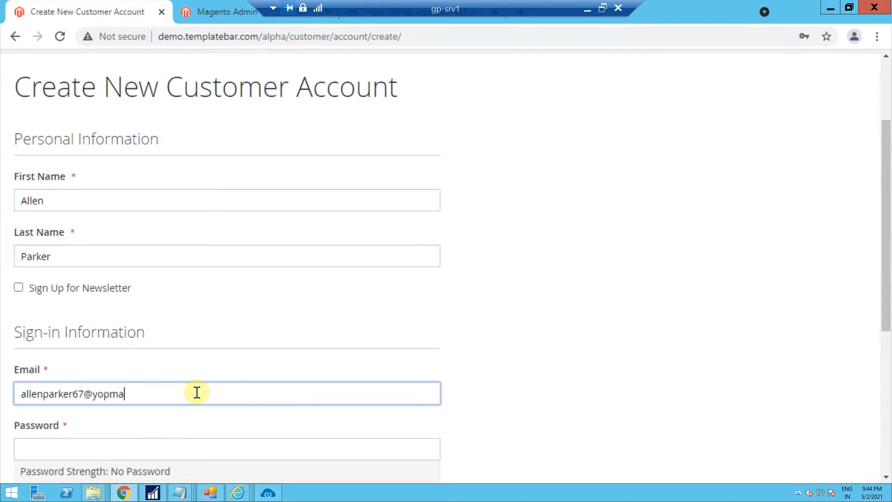
# Enter the account password
pyautogui.moveTo(888, 260); pyautogui.dragTo(888, 320)
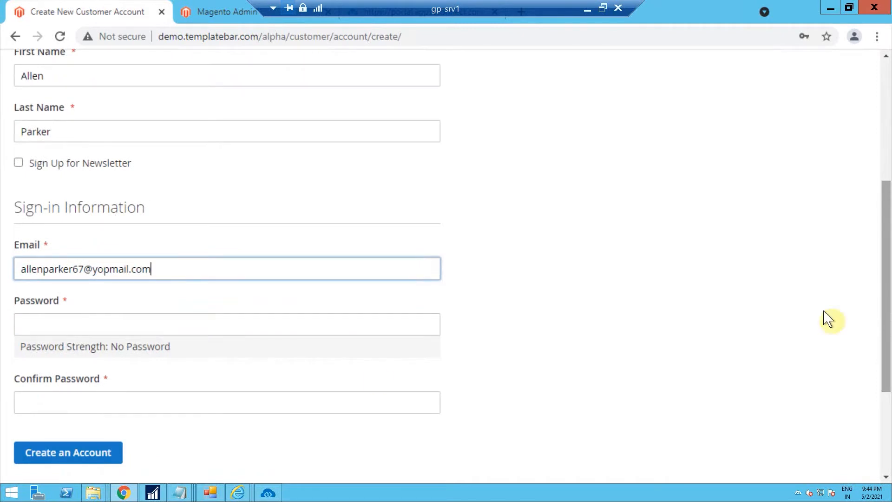
pyautogui.click(343, 324)
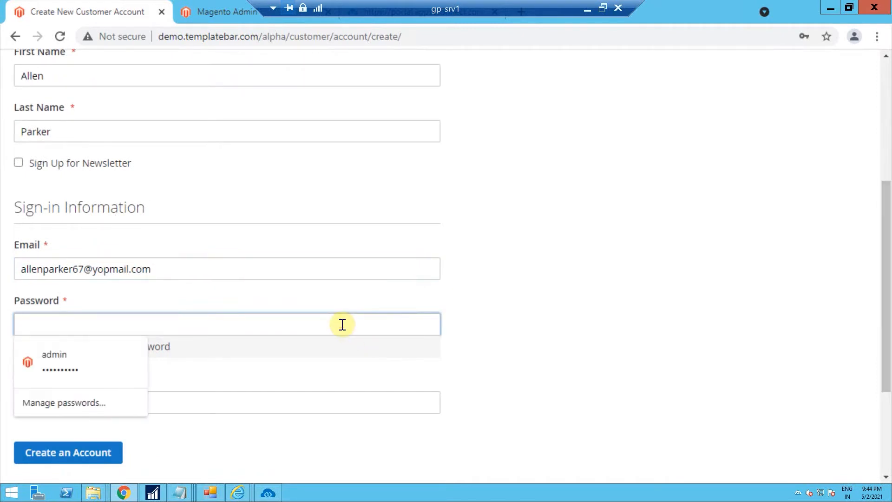
pyautogui.write('•••••••••')
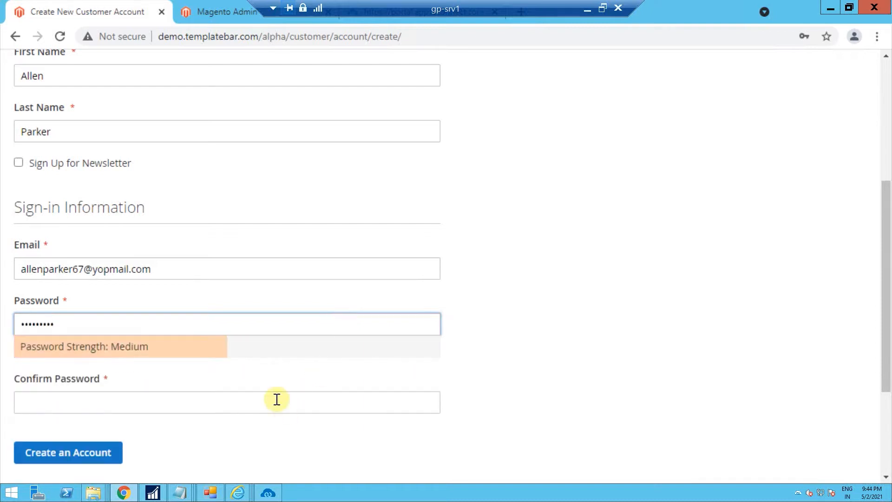
# Re-enter the password to confirm it and create the account
pyautogui.click(277, 399)
pyautogui.write('•••••••••')
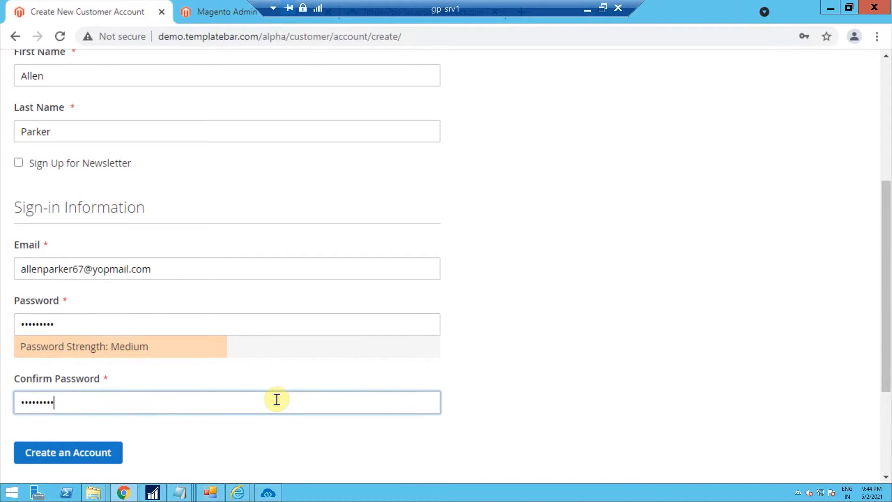
pyautogui.click(80, 460)
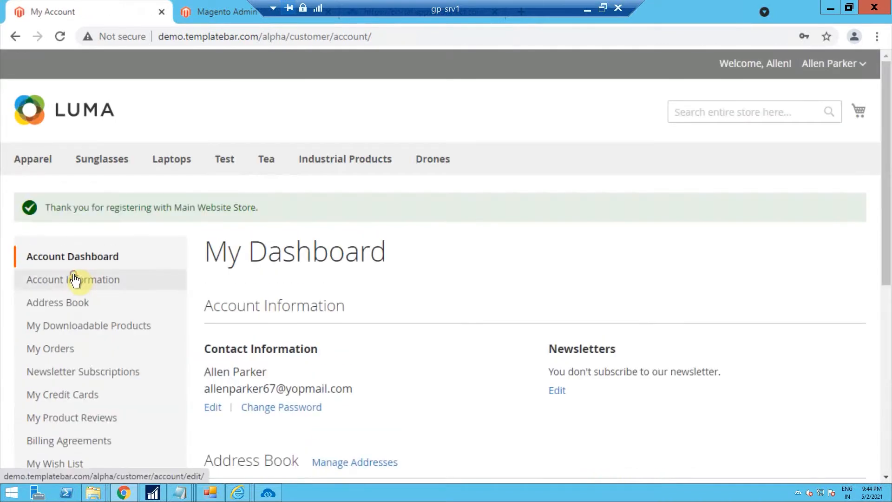
# Open the address book and autofill the new address form from a saved browser address
pyautogui.click(75, 280)
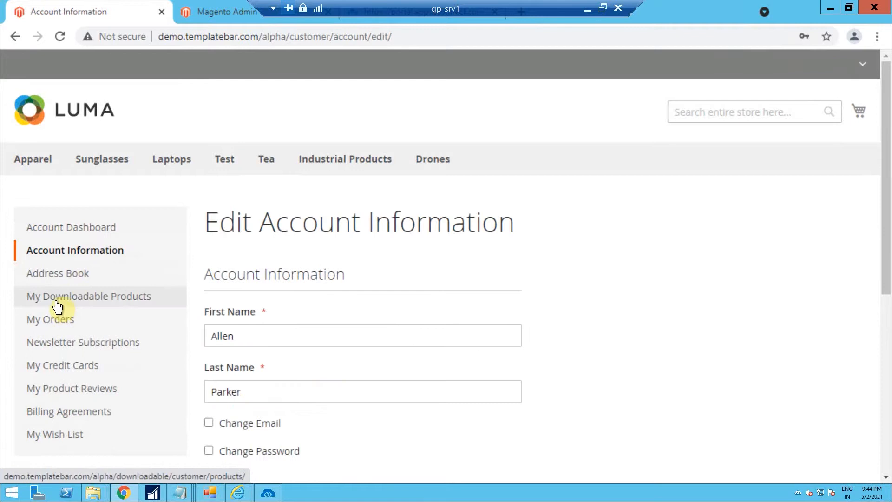
pyautogui.click(57, 282)
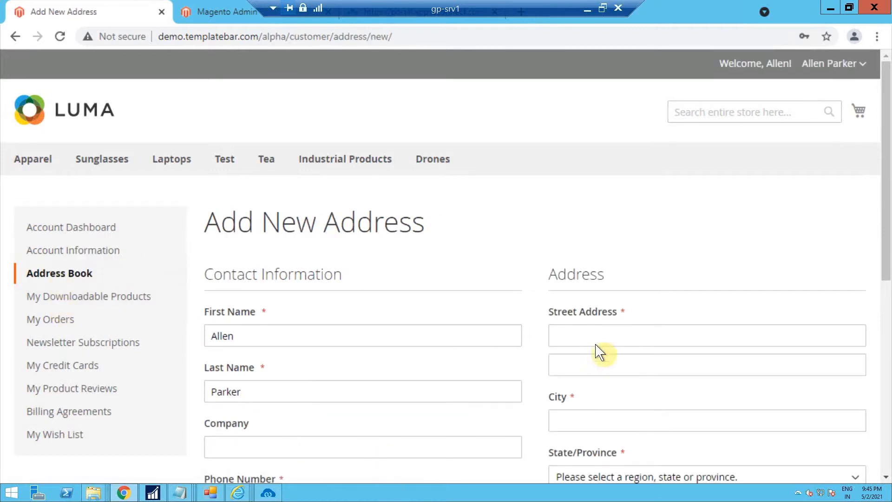
pyautogui.click(595, 337)
pyautogui.click(589, 364)
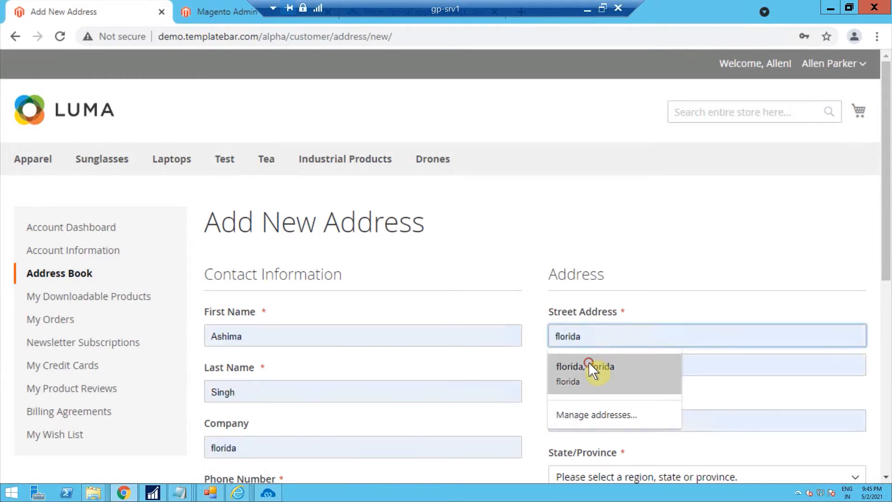
pyautogui.click(589, 363)
# Replace the autofilled contact first and last name with the account holder's name
pyautogui.click(407, 336)
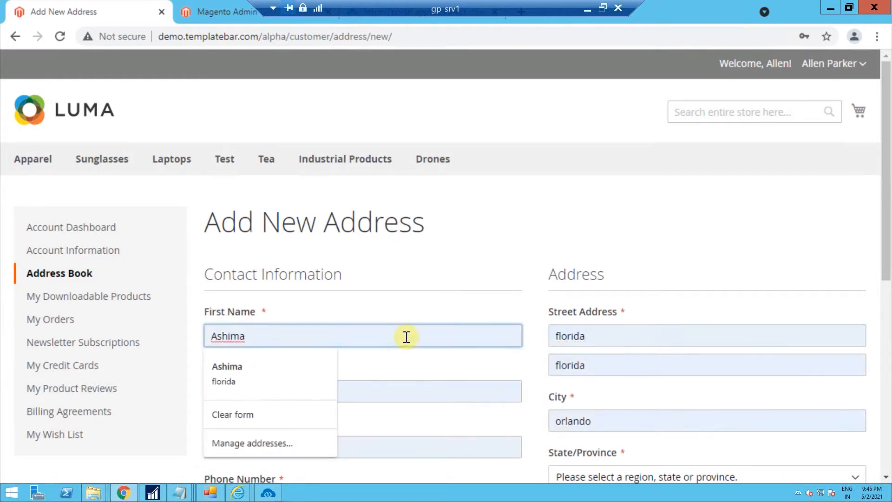
pyautogui.press('BackSpace')
pyautogui.press('BackSpace')
pyautogui.press('BackSpace')
pyautogui.press('BackSpace')
pyautogui.press('BackSpace')
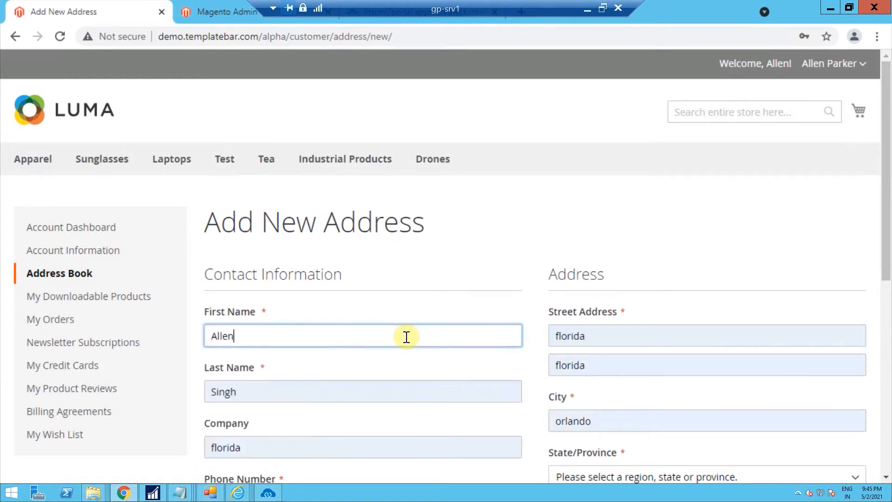
pyautogui.click(315, 395)
pyautogui.press('BackSpace')
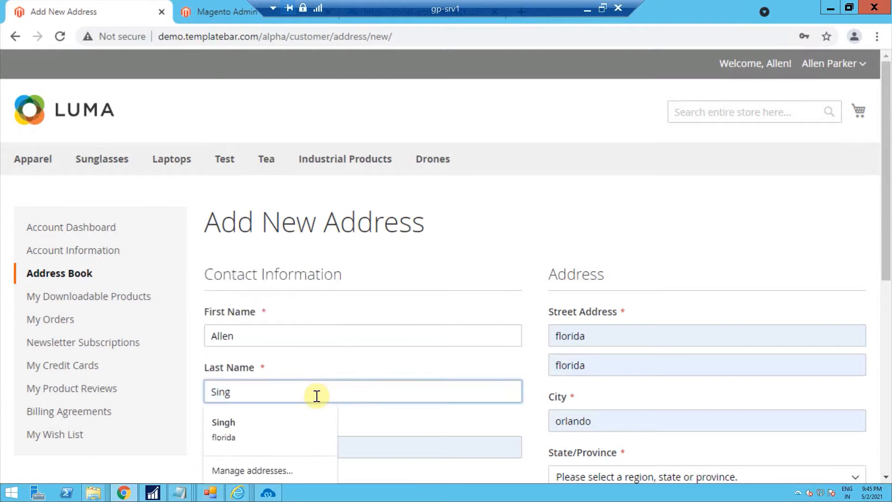
pyautogui.press('BackSpace')
pyautogui.press('BackSpace')
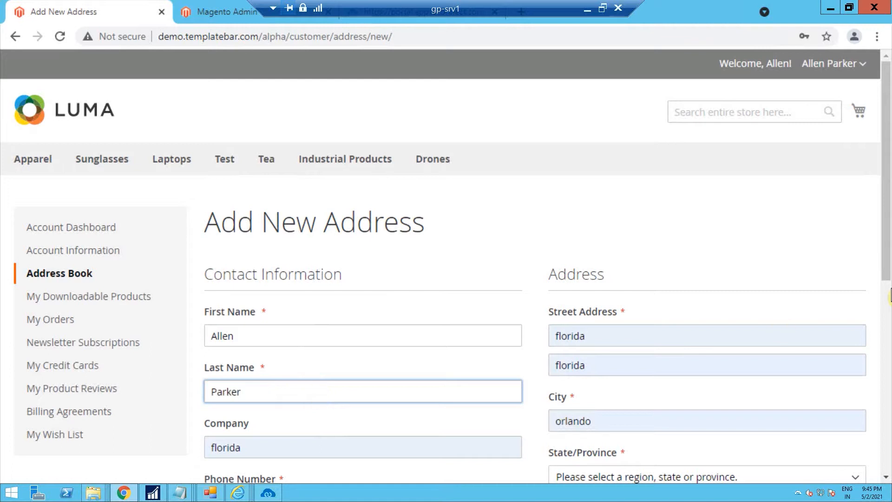
# Select the address's state from the State/Province list
pyautogui.scroll(-2, 888, 353)
pyautogui.scroll(-5, 717, 418)
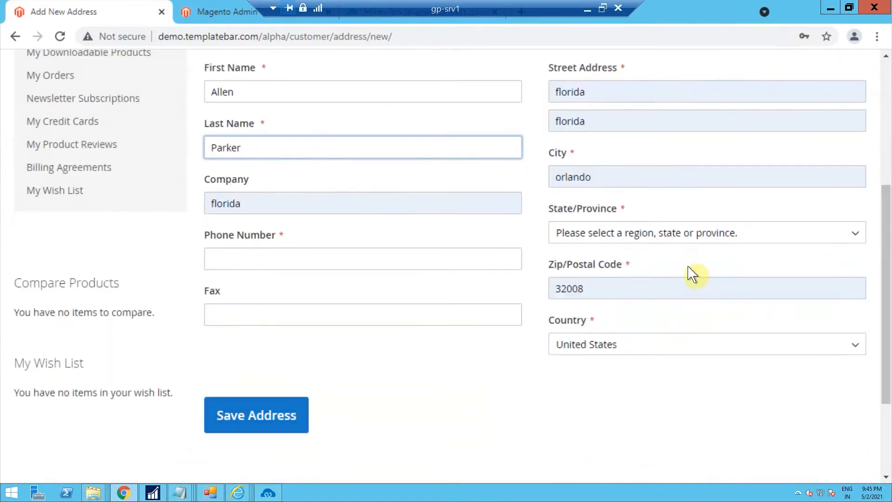
pyautogui.click(678, 238)
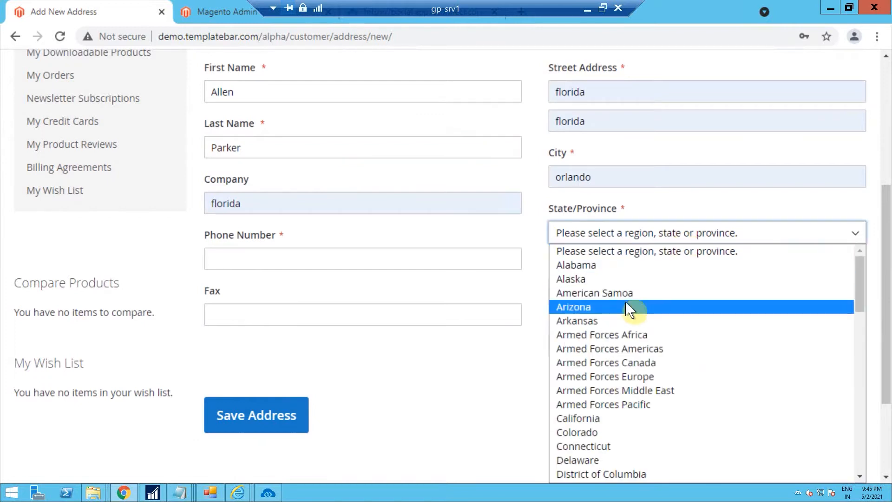
pyautogui.click(860, 417)
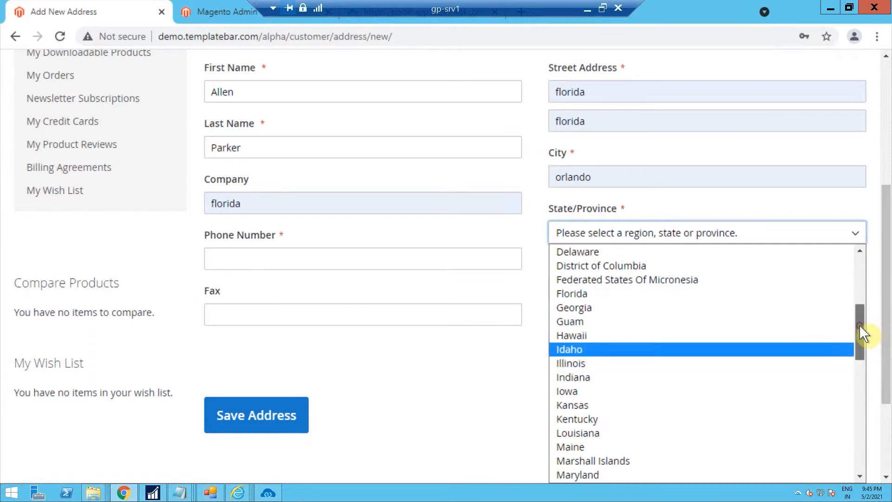
pyautogui.click(800, 294)
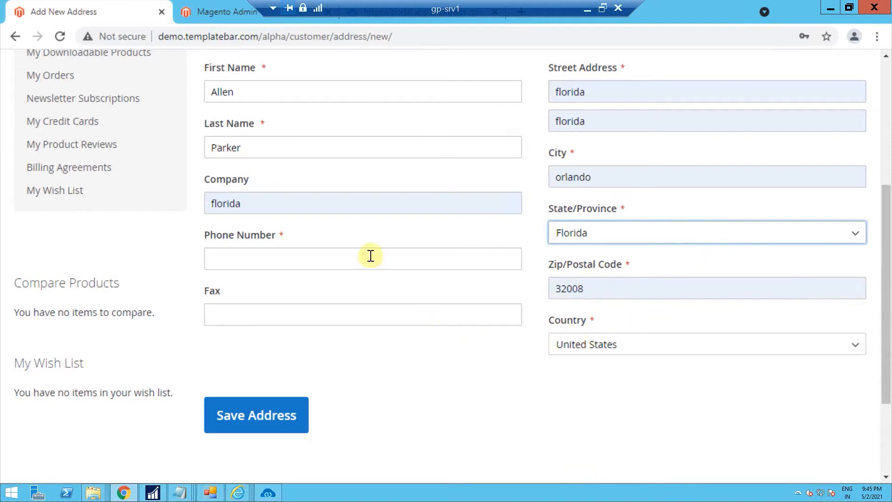
# Fill the phone number from the saved suggestion and save the address
pyautogui.click(349, 262)
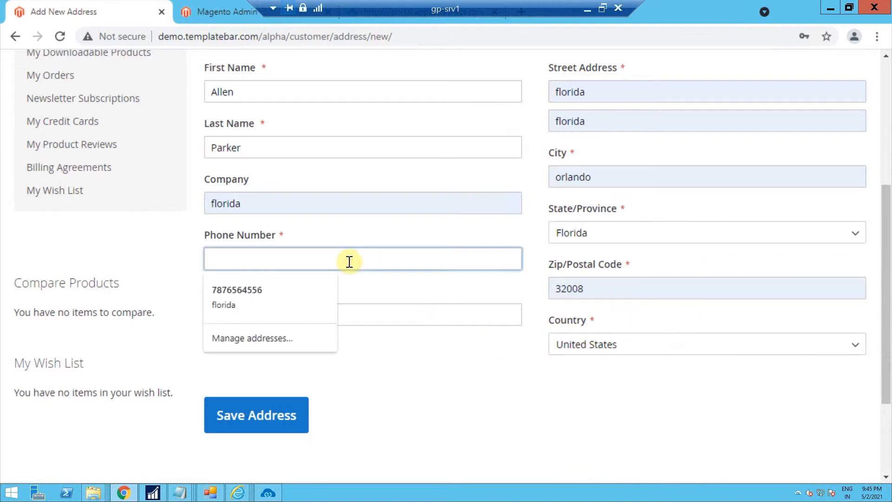
pyautogui.click(257, 291)
pyautogui.click(259, 414)
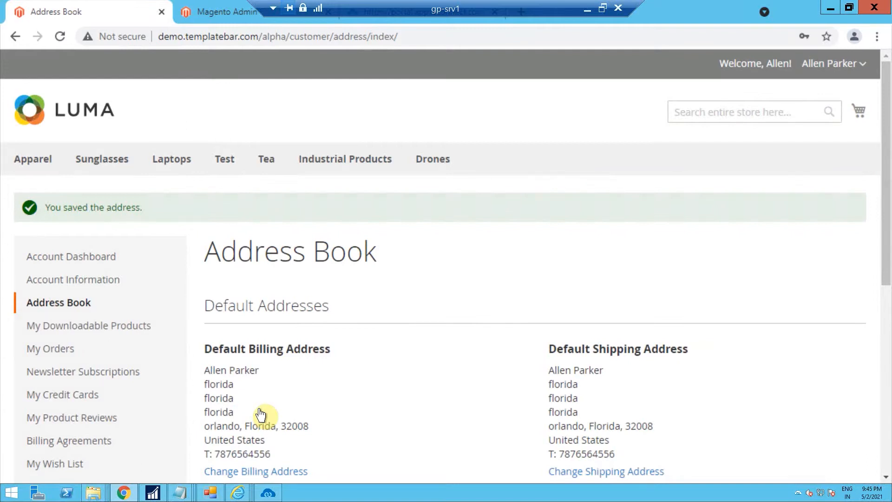
# Switch to the APPSeCONNECT portal and execute the Customer add process flow
pyautogui.click(271, 493)
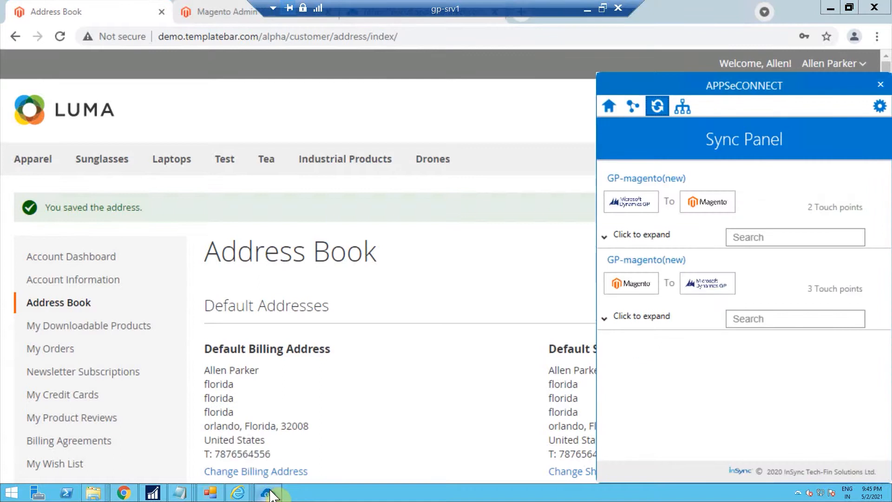
pyautogui.click(388, 25)
pyautogui.click(386, 20)
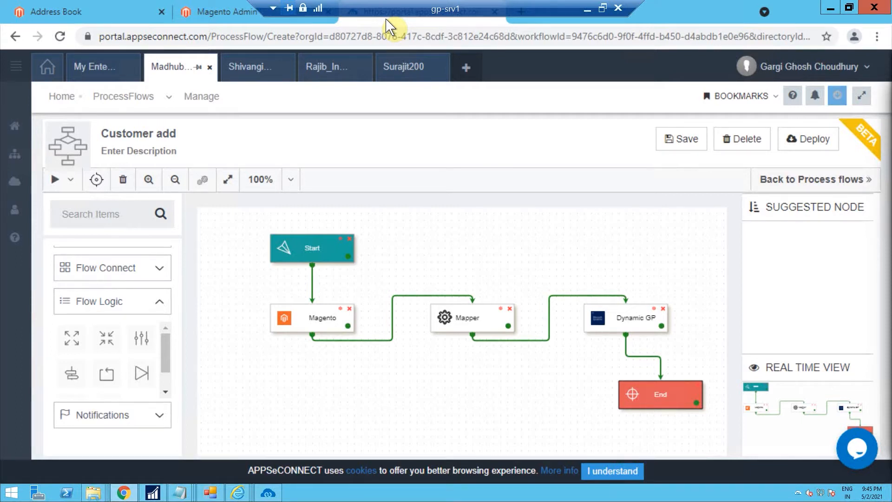
pyautogui.click(66, 185)
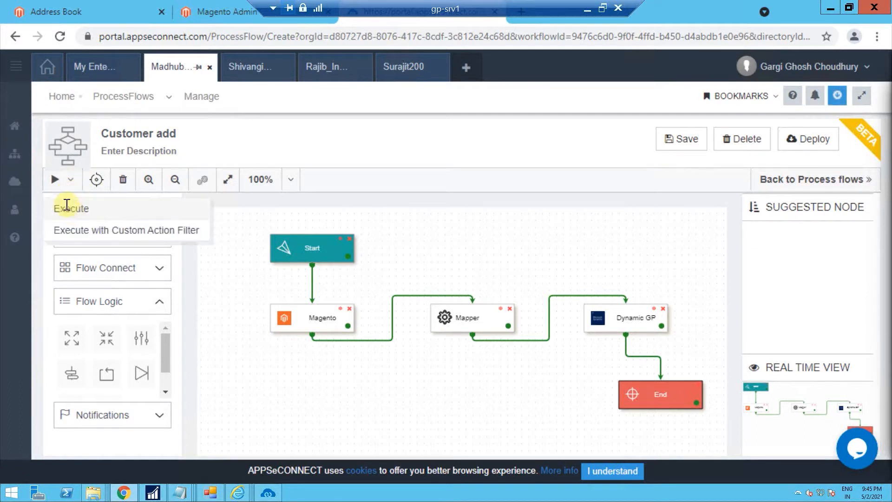
pyautogui.click(67, 209)
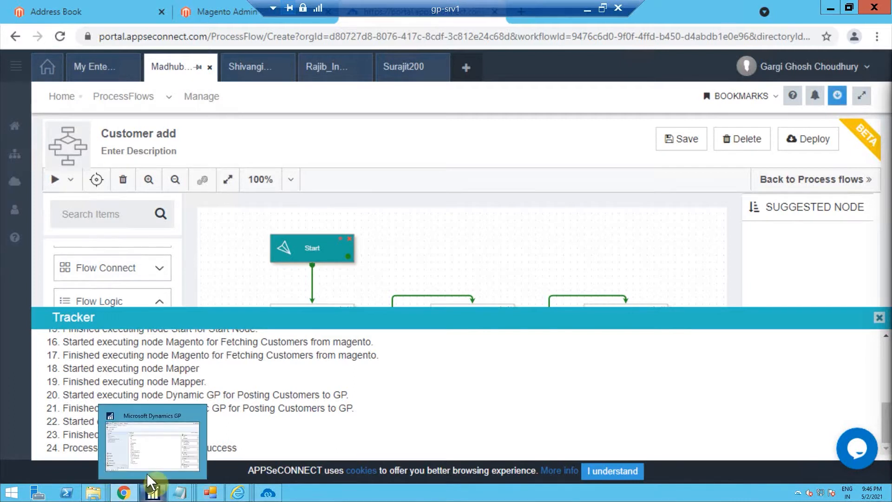
# Switch to Dynamics GP and search the Sales customer list for the new customer's name
pyautogui.click(146, 460)
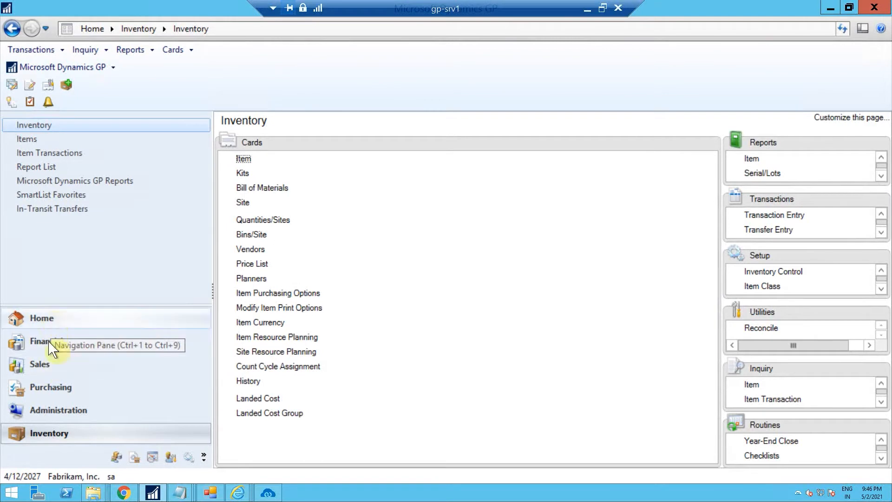
pyautogui.click(48, 363)
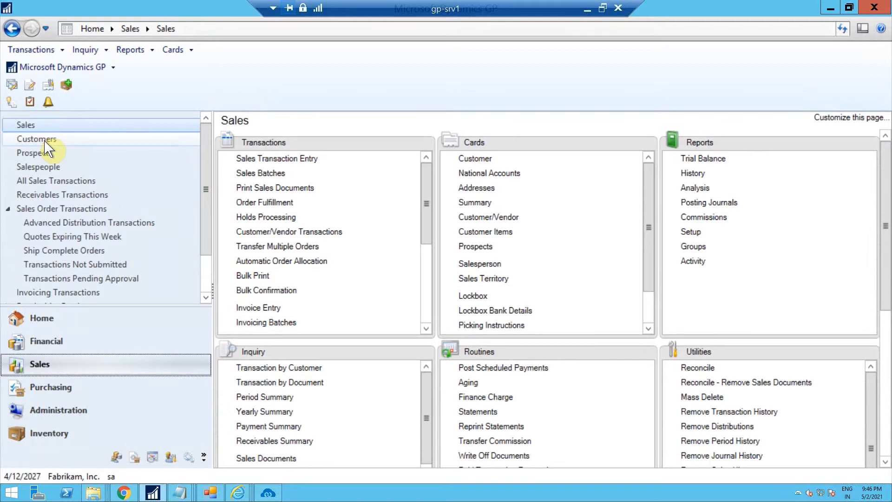
pyautogui.click(45, 141)
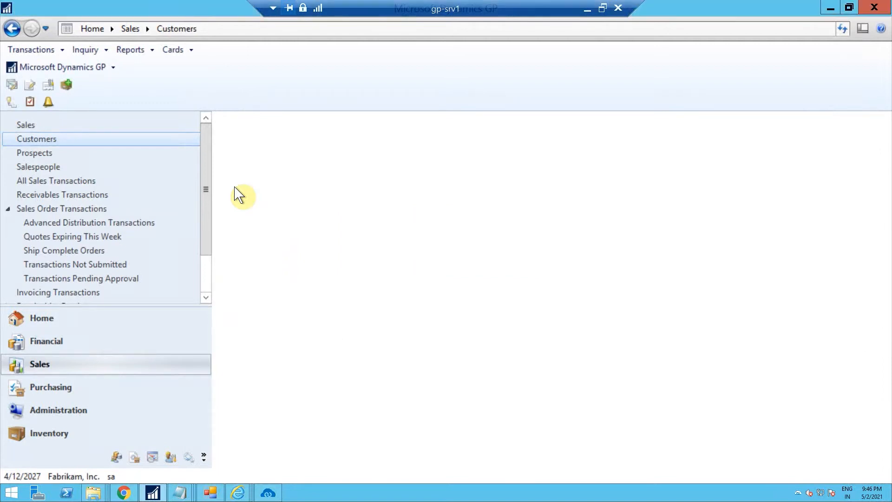
pyautogui.click(709, 190)
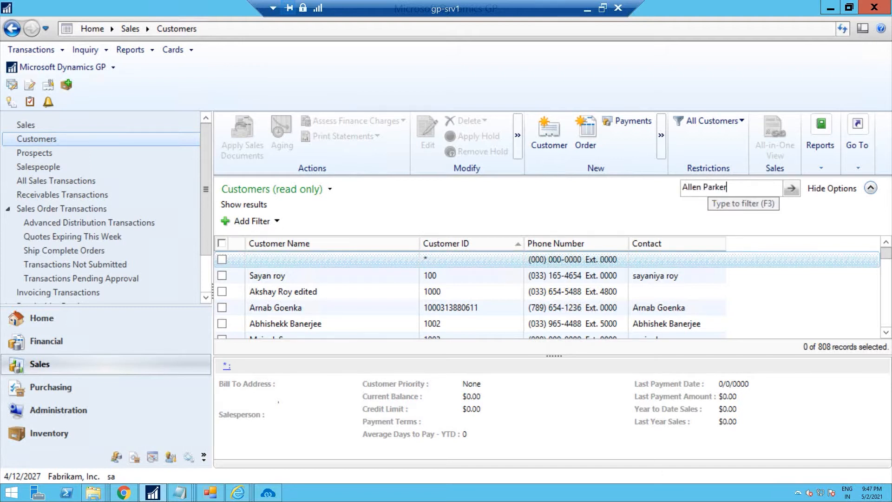
pyautogui.click(791, 189)
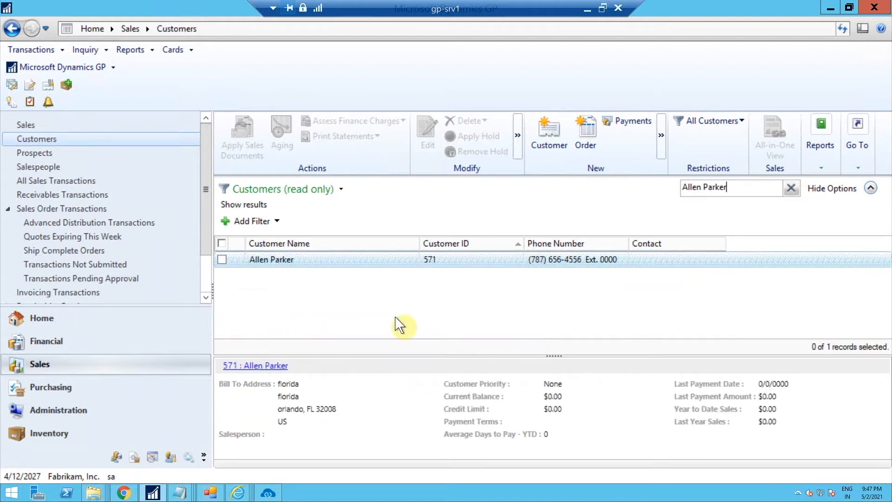
# Open the new customer's record in Customer Maintenance to review its synced details
pyautogui.click(326, 261)
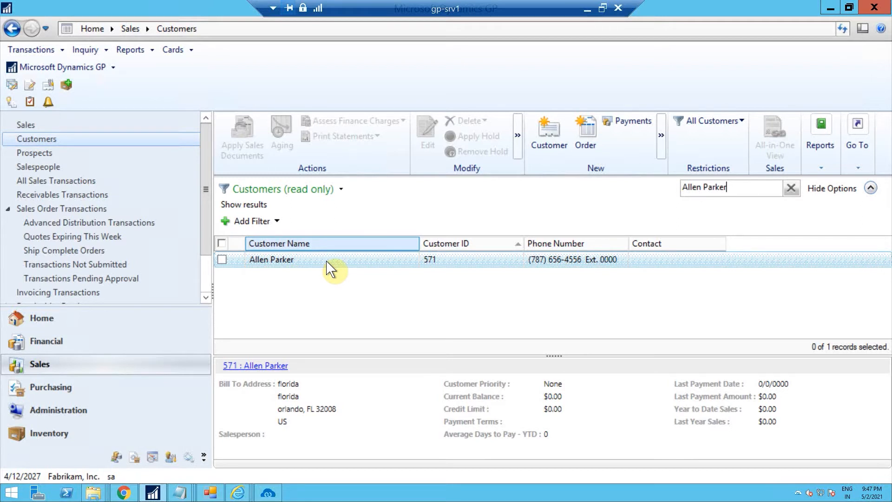
pyautogui.click(327, 261)
pyautogui.doubleClick(280, 267)
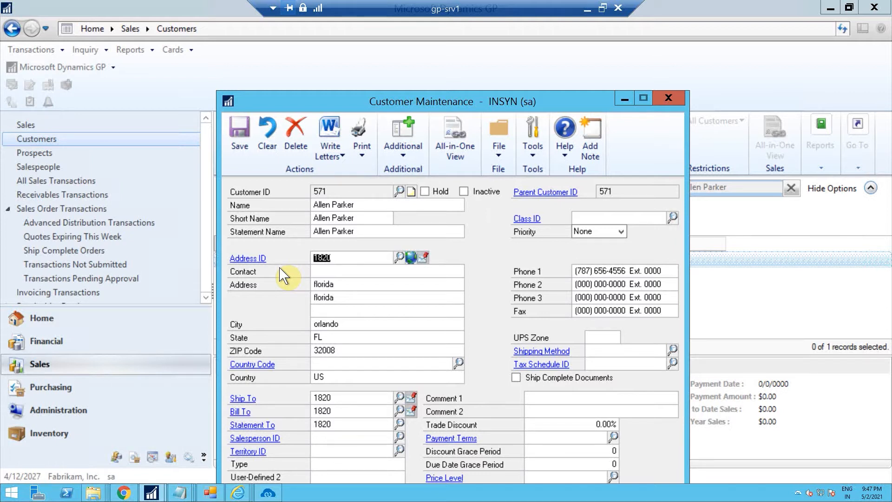
# Close the execution tracker in the portal and close the Customer Maintenance window
pyautogui.click(133, 494)
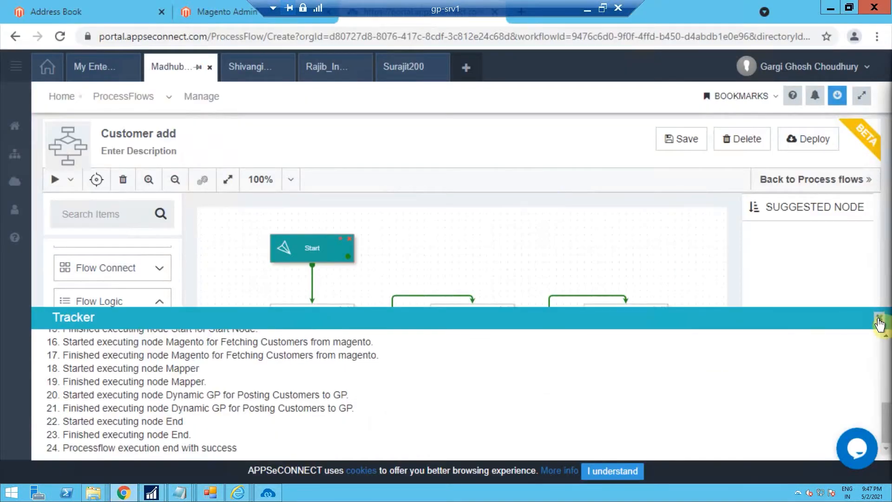
pyautogui.click(878, 319)
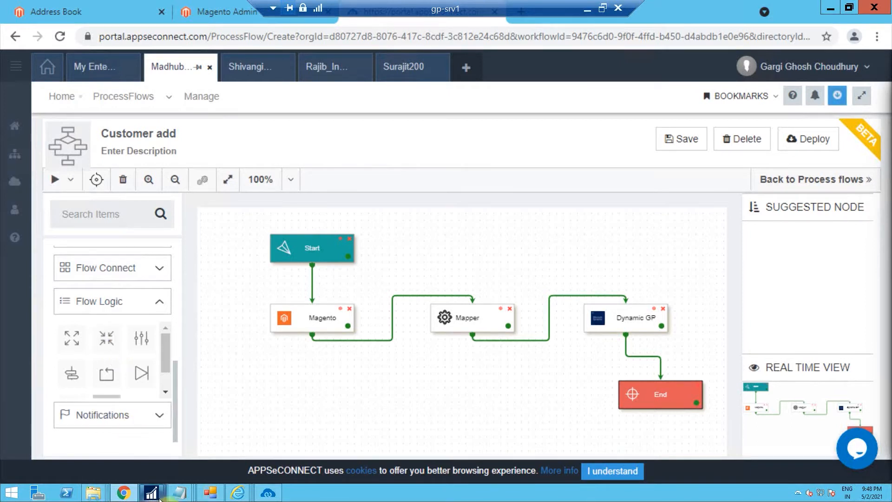
pyautogui.moveTo(153, 493)
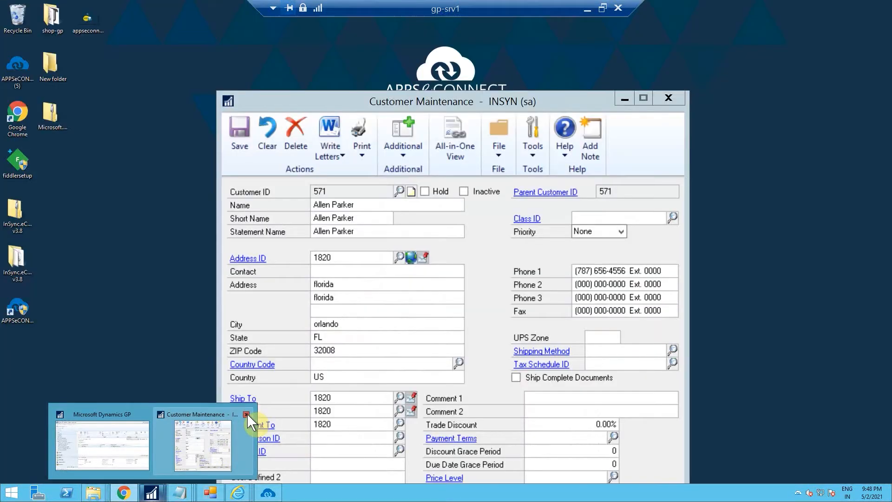
pyautogui.click(246, 414)
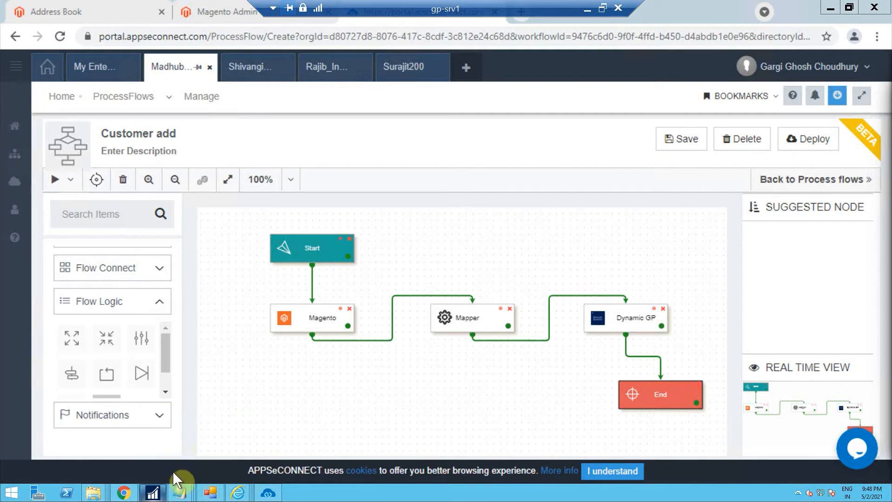
# Switch to Dynamics GP and open the Inventory Item card for a new item
pyautogui.click(153, 491)
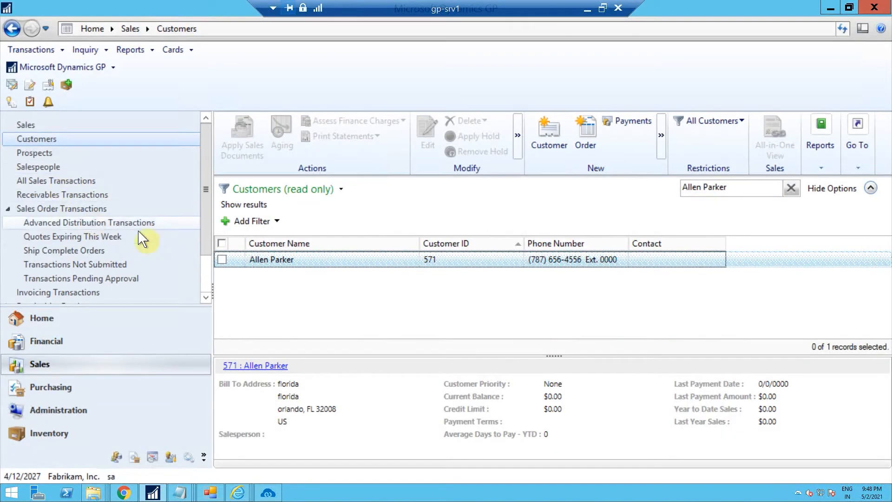
pyautogui.click(54, 431)
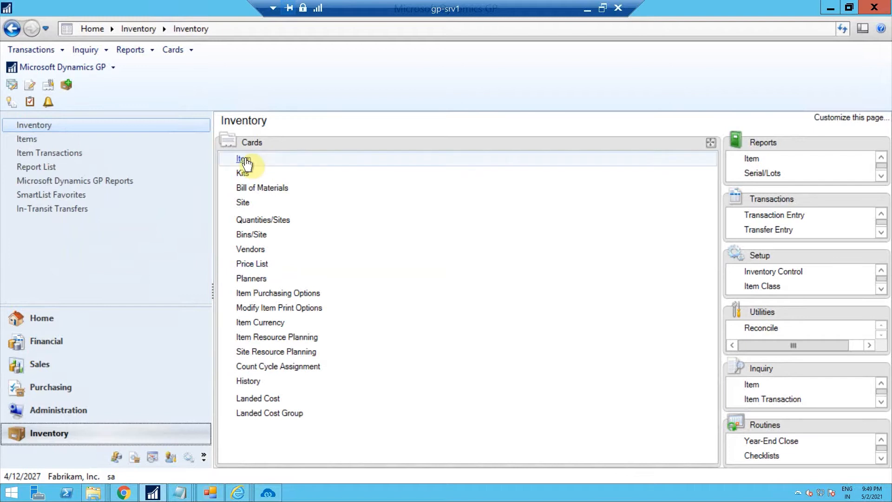
pyautogui.click(244, 160)
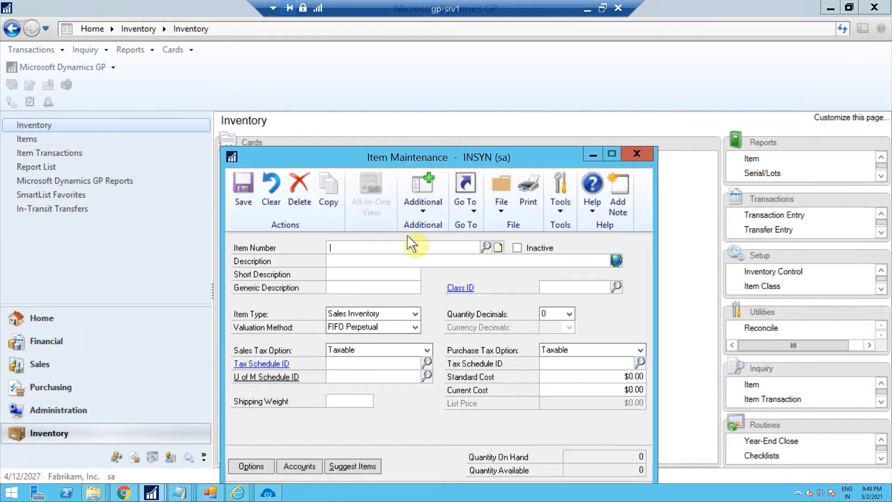
# Set the item number to IT1267
pyautogui.write('IT6')
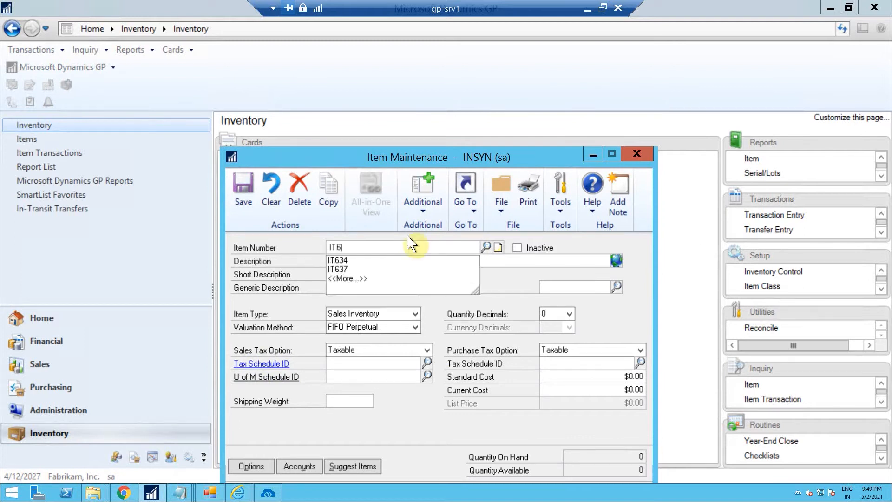
pyautogui.write('7')
pyautogui.press('Left')
pyautogui.press('Left')
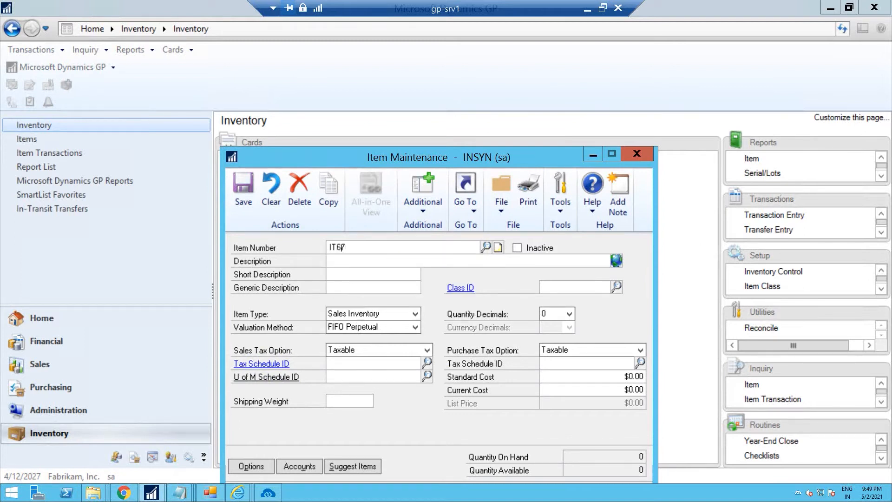
pyautogui.write('12')
pyautogui.click(344, 259)
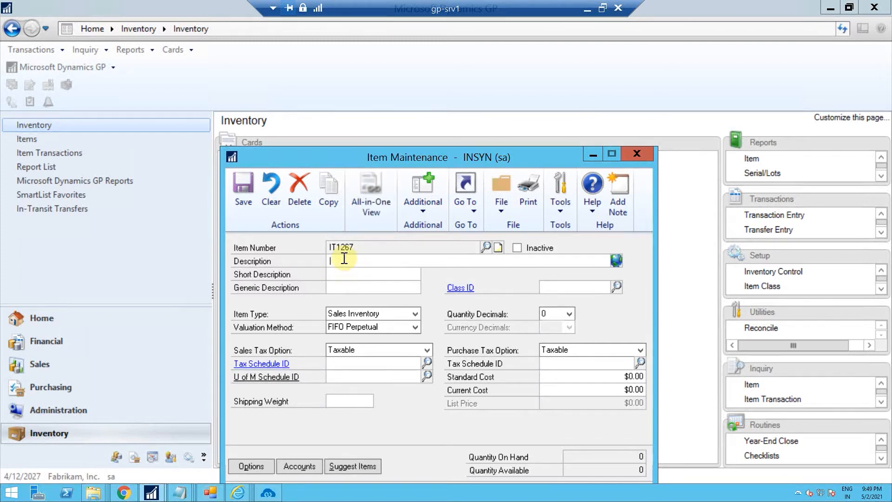
# Enter the description Iphone 12 IT1267 and the short description iphone
pyautogui.write('Iphone 12 IT267')
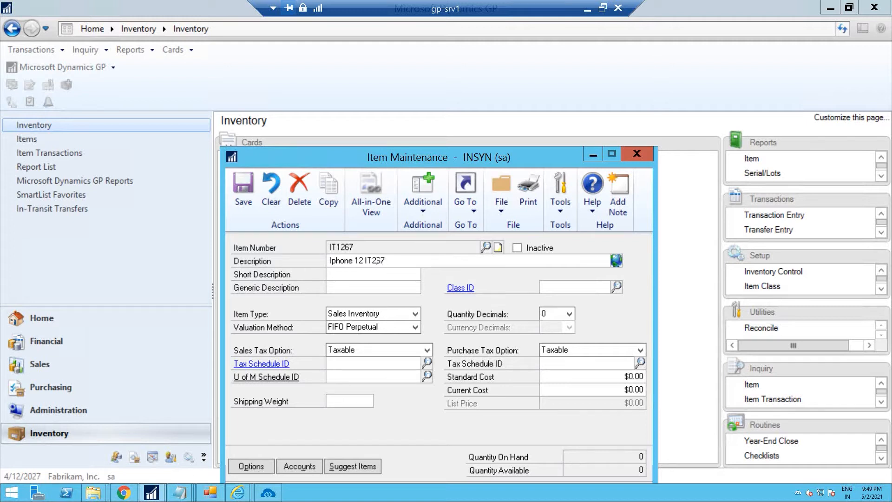
pyautogui.write('1')
pyautogui.click(346, 271)
pyautogui.write('iphone')
# Assign the CABINETS class to the item, accepting its class information and posting account defaults
pyautogui.click(615, 285)
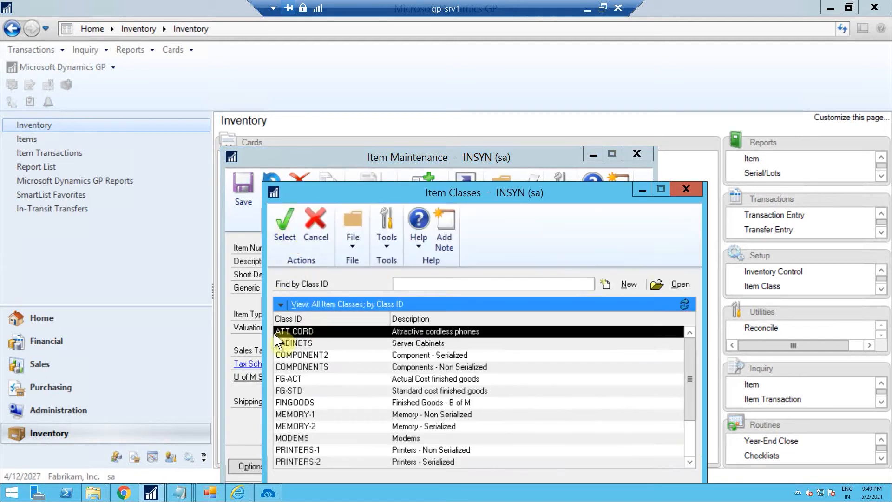
pyautogui.click(284, 345)
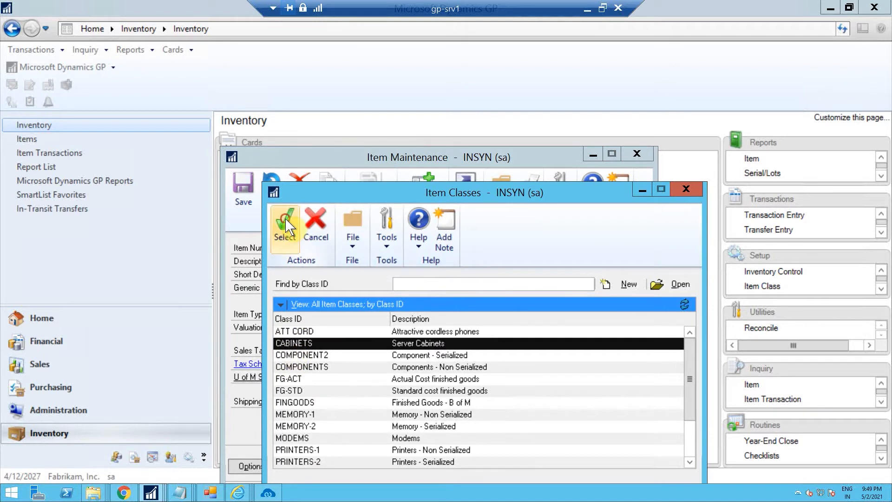
pyautogui.click(285, 222)
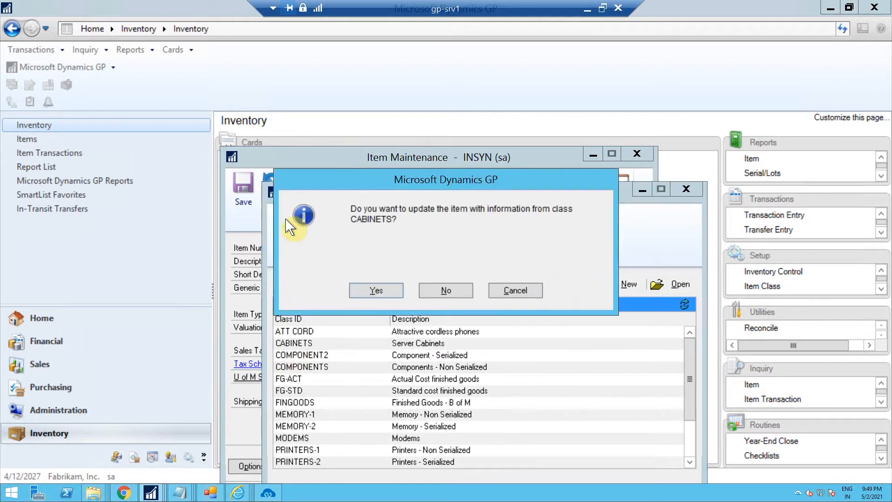
pyautogui.click(389, 290)
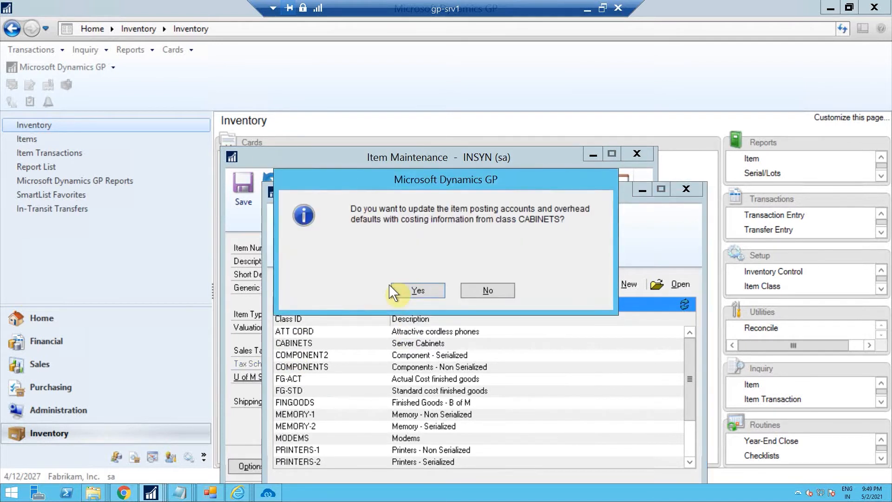
pyautogui.click(411, 291)
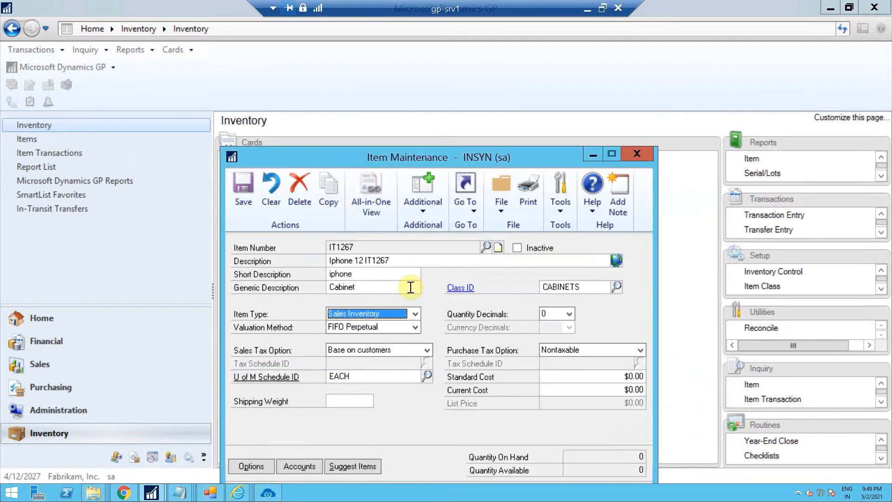
# Set the shipping weight to 2.22 and the standard cost to $122.22, then save the item
pyautogui.click(342, 404)
pyautogui.write('0.02')
pyautogui.write('2.22')
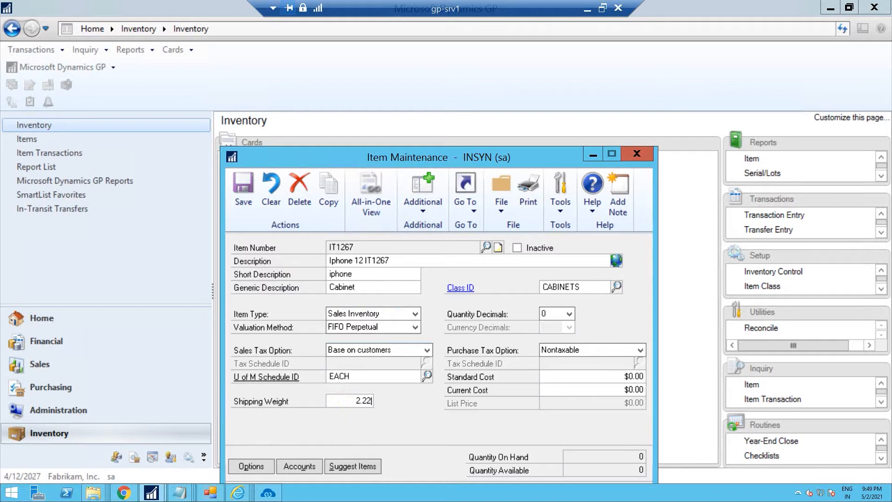
pyautogui.click(604, 373)
pyautogui.write('122.22')
pyautogui.click(249, 198)
pyautogui.click(249, 203)
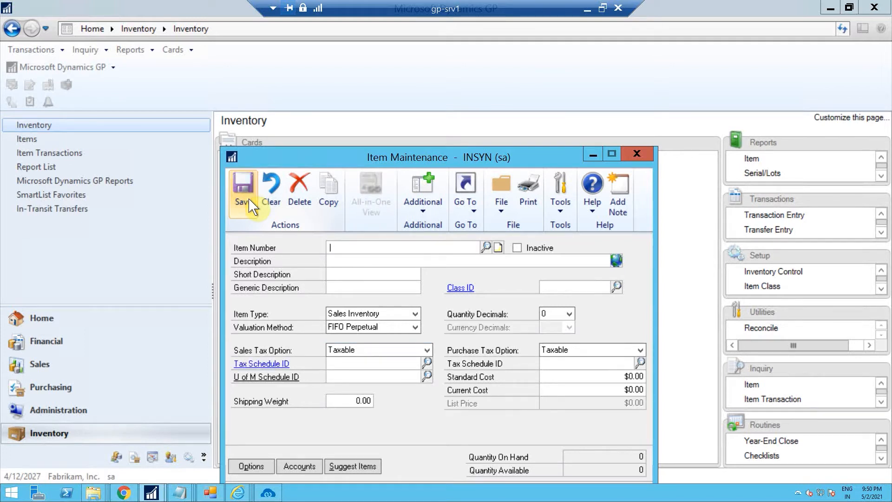
# Switch to the portal and open the Product Add process flow under GP-magento(new) for editing
pyautogui.click(126, 496)
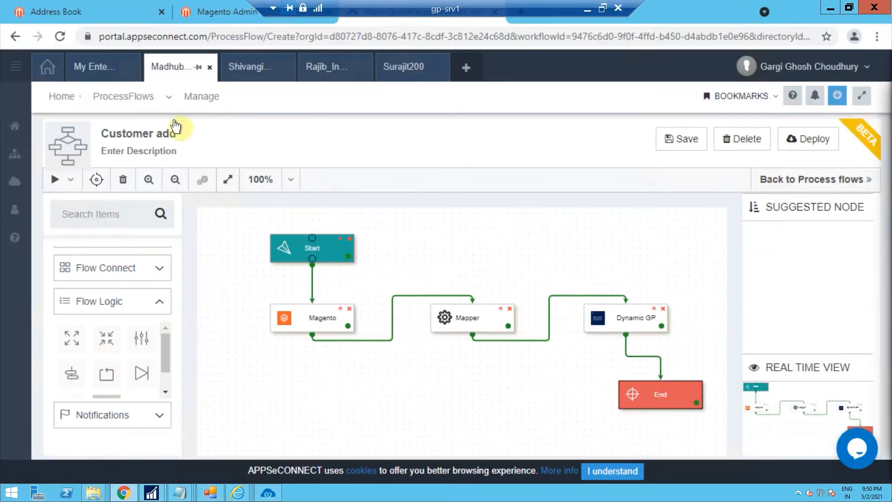
pyautogui.click(139, 99)
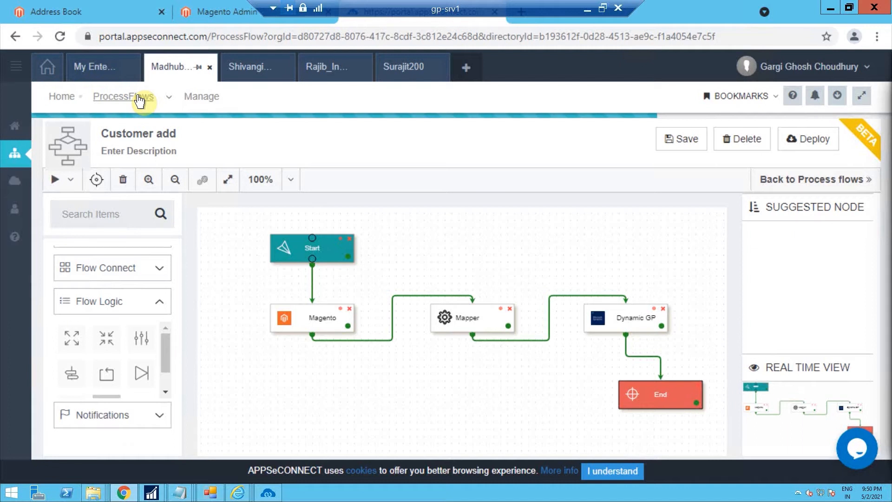
pyautogui.click(138, 99)
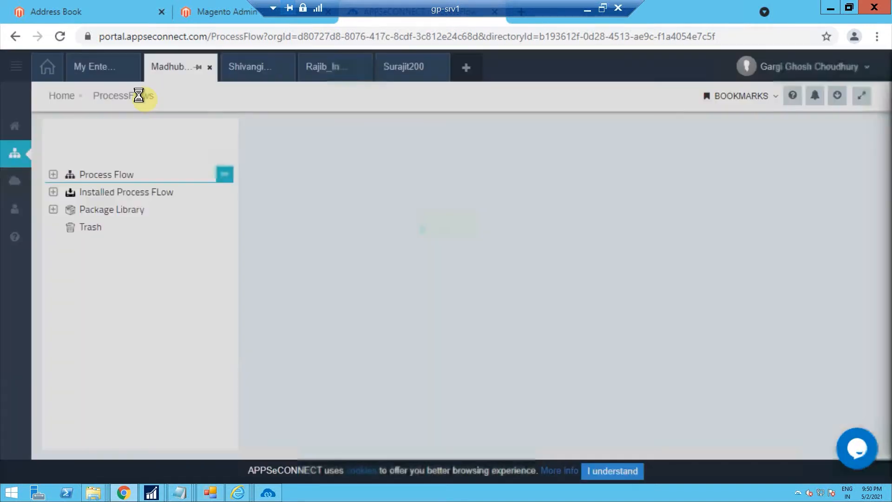
pyautogui.click(70, 180)
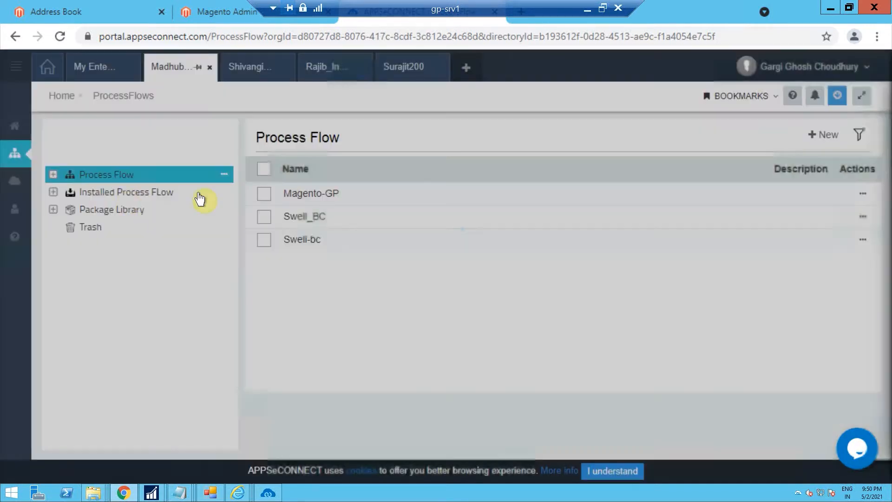
pyautogui.click(54, 199)
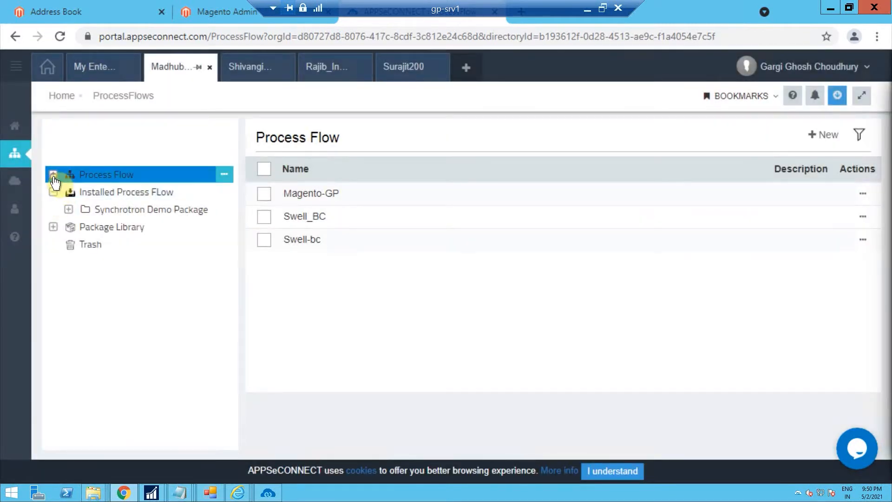
pyautogui.click(54, 178)
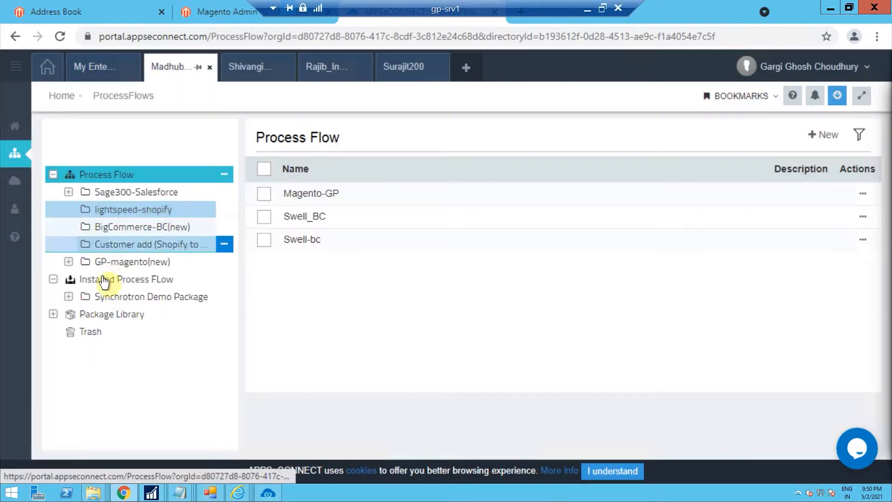
pyautogui.click(73, 261)
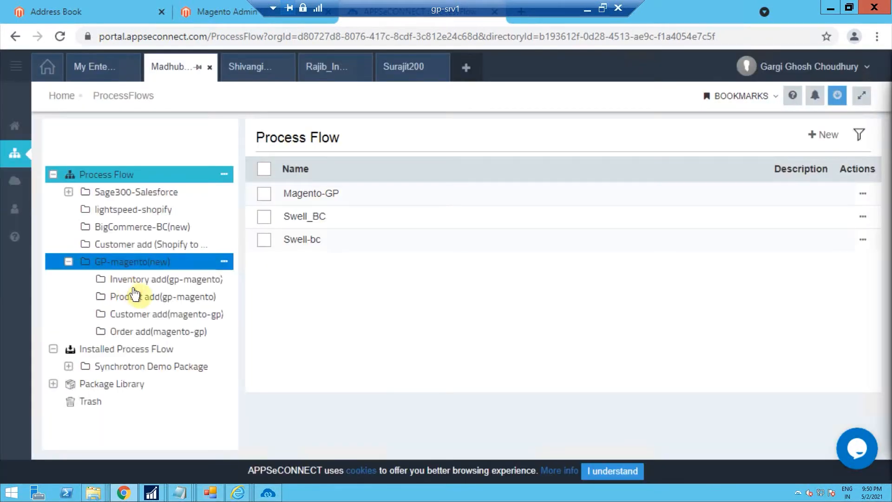
pyautogui.click(134, 296)
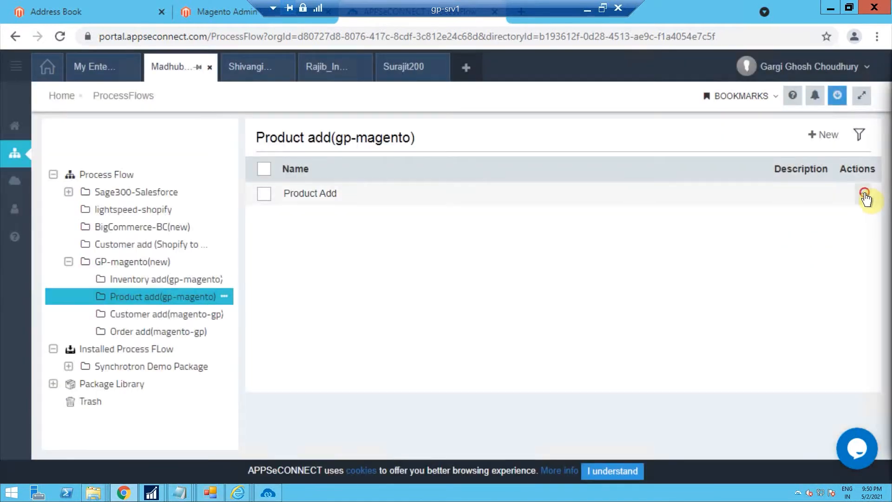
pyautogui.click(864, 195)
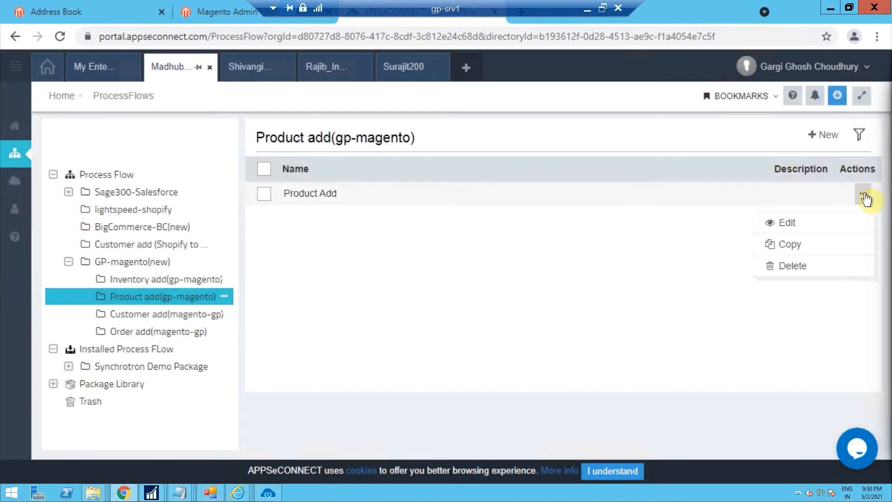
pyautogui.click(789, 223)
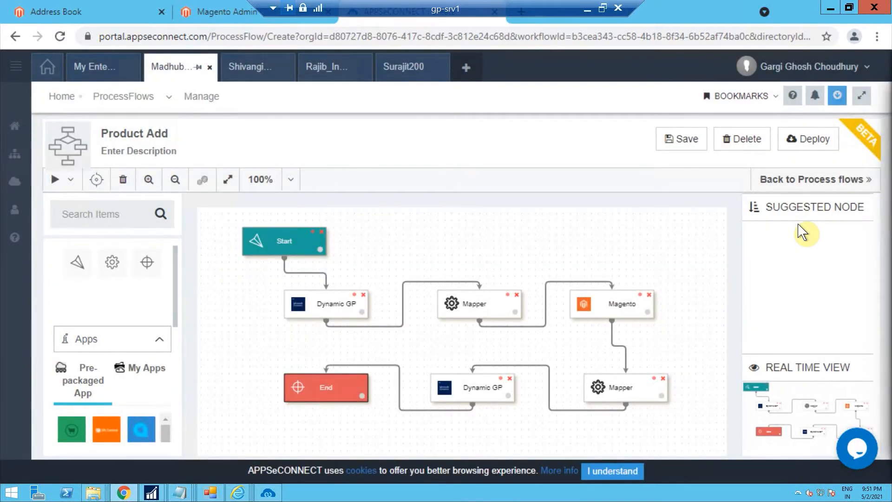
# Execute the Product Add process flow, review its tracker log, and close the tracker
pyautogui.click(68, 181)
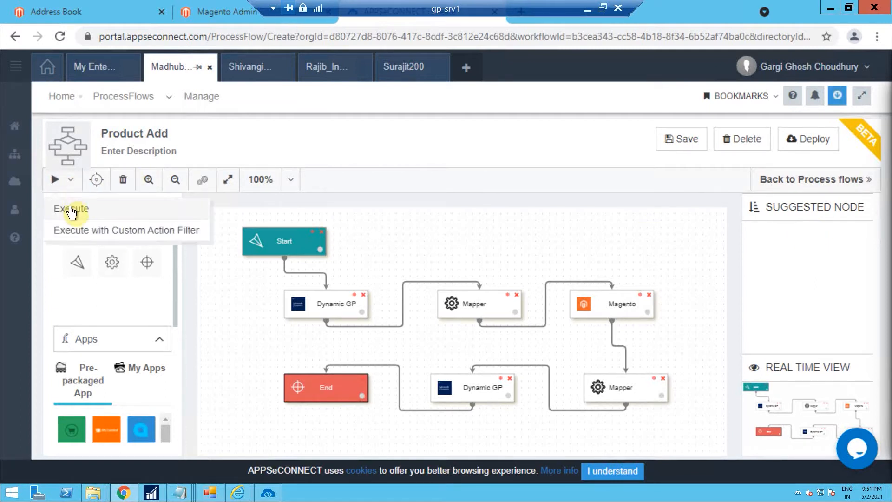
pyautogui.click(70, 207)
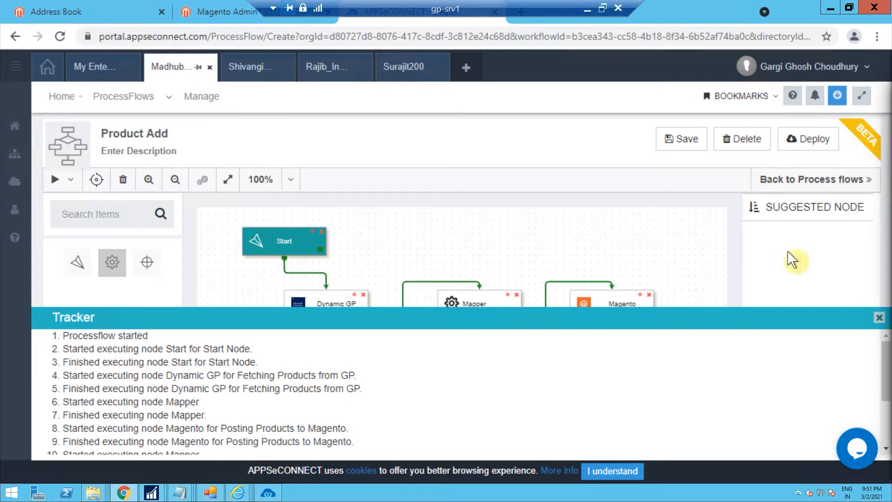
pyautogui.scroll(-1, 879, 412)
pyautogui.scroll(-2, 877, 408)
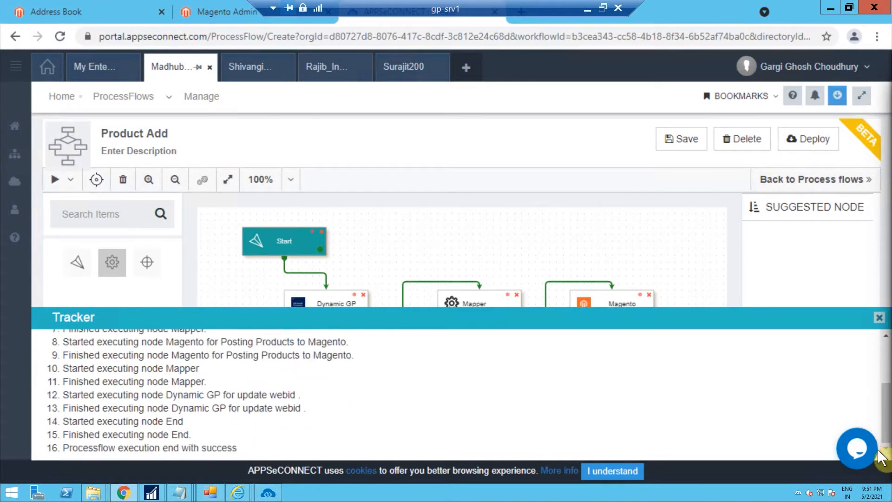
pyautogui.click(880, 321)
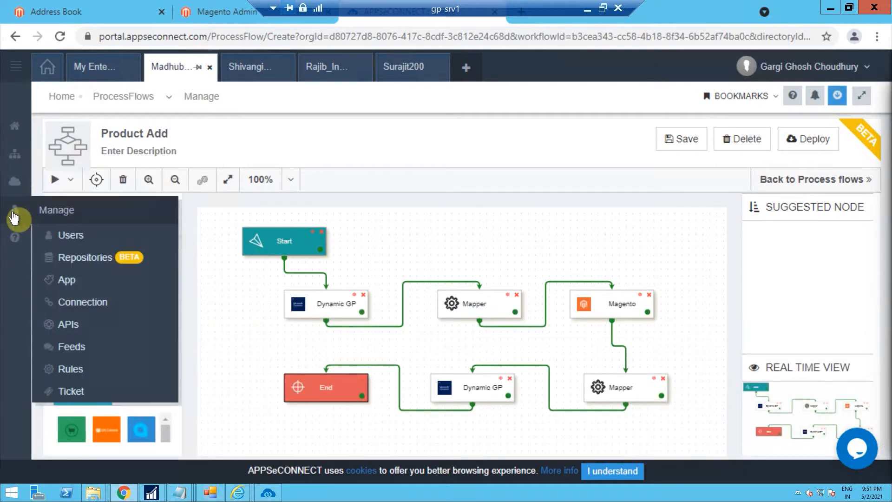
pyautogui.moveTo(21, 190)
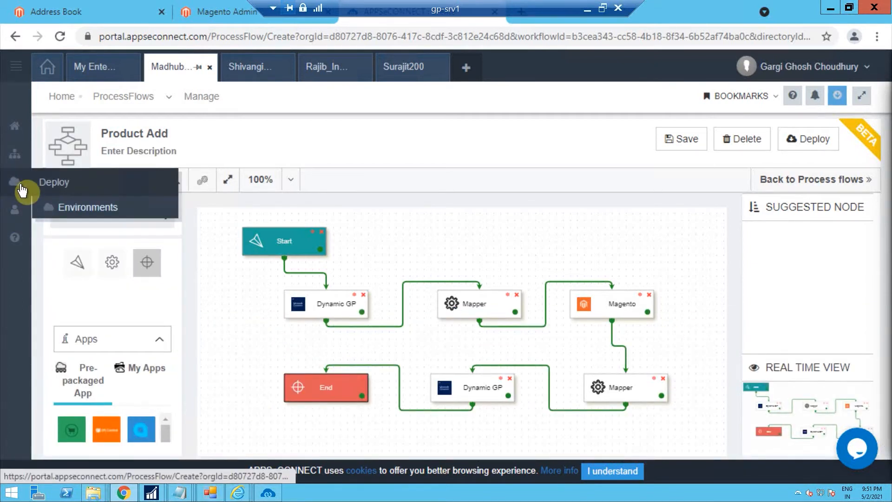
# Open the deployment environments and select the GP-SRV1.insync.local on-premise environment
pyautogui.click(76, 217)
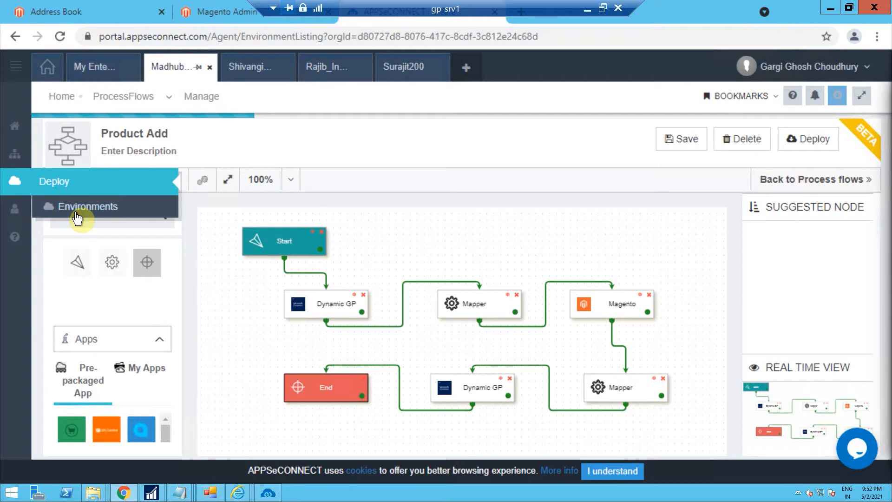
pyautogui.click(77, 216)
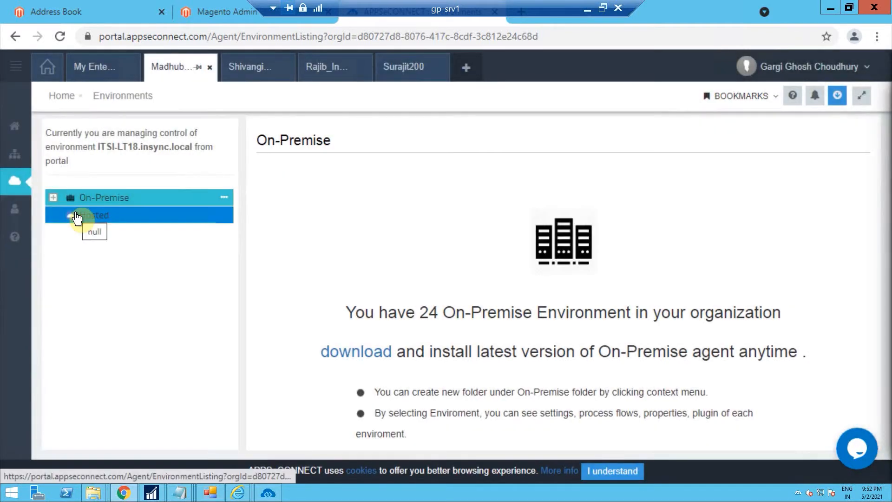
pyautogui.click(52, 197)
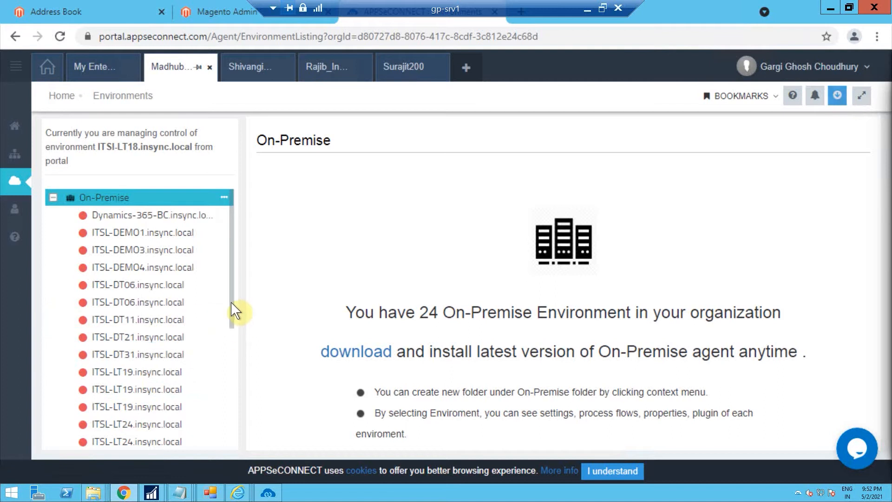
pyautogui.scroll(-3, 230, 375)
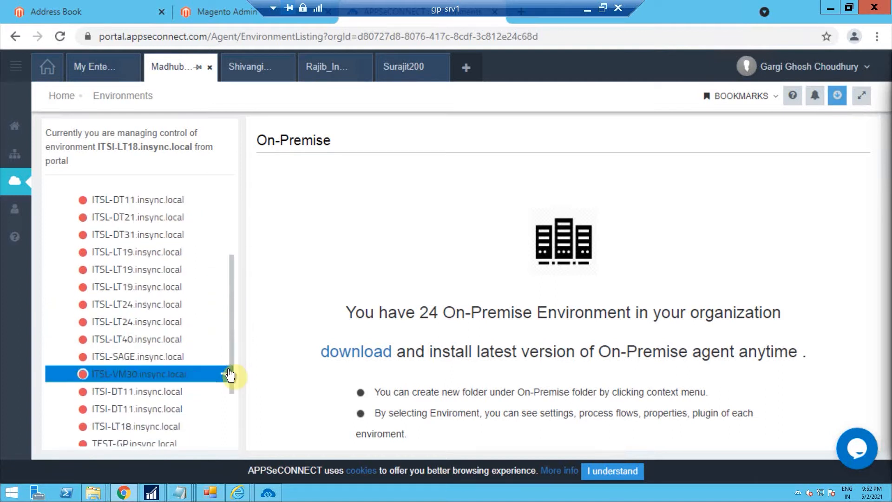
pyautogui.moveTo(231, 325); pyautogui.dragTo(235, 428)
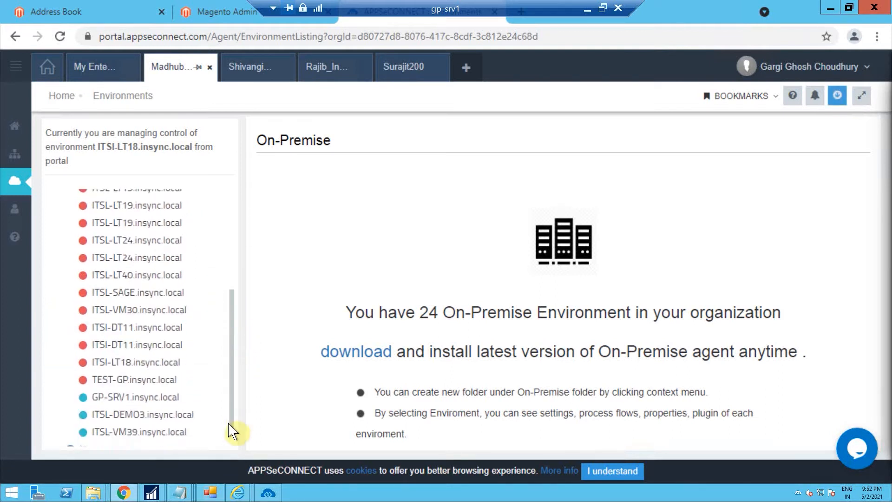
pyautogui.click(142, 367)
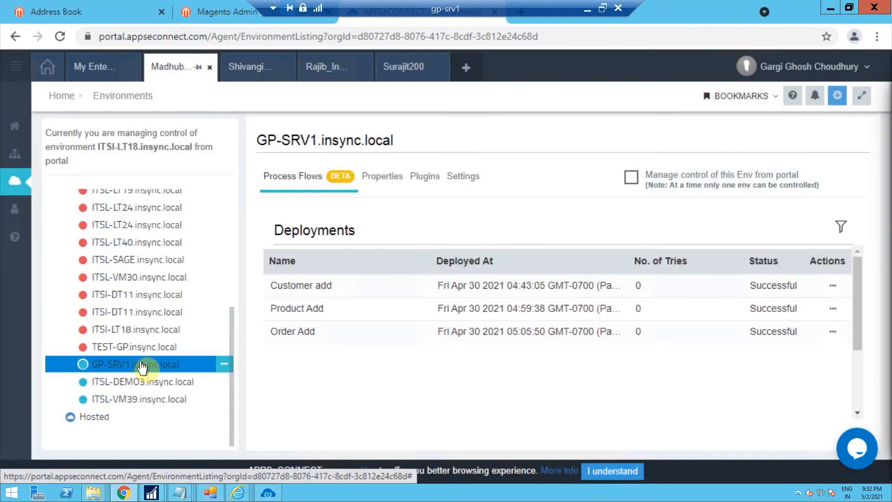
# Open the snapshot of the Product Add deployment and select its most recent execution
pyautogui.click(833, 309)
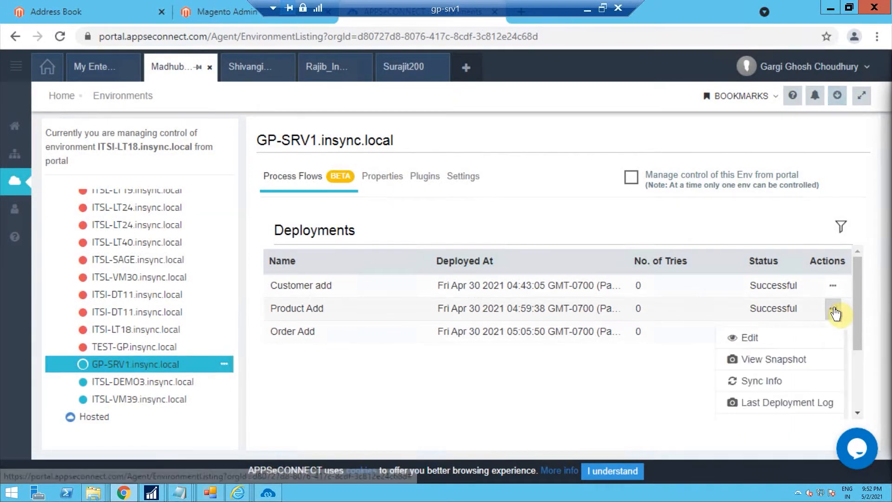
pyautogui.click(754, 360)
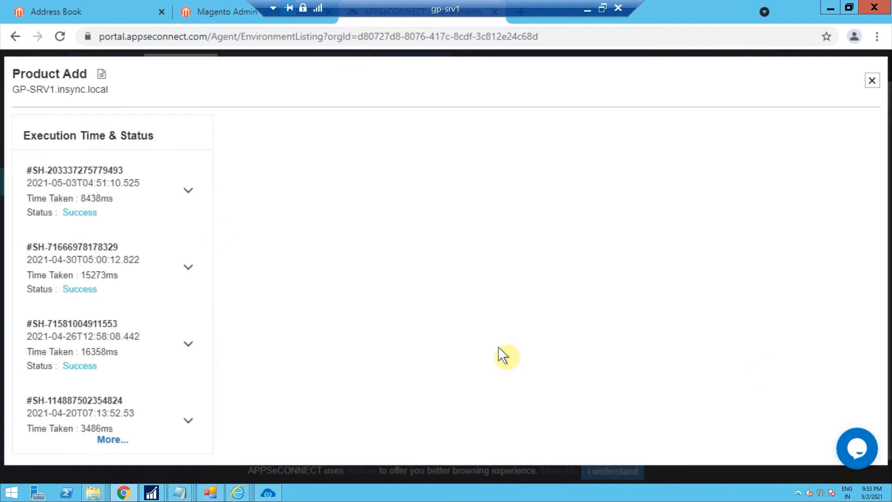
pyautogui.click(112, 202)
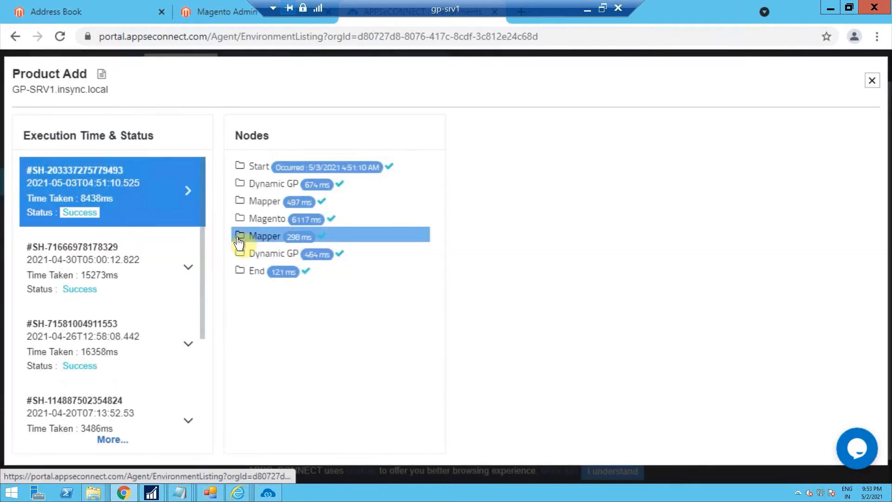
# Inspect the Dynamic GP and Magento nodes of that execution, reviewing their data log and activity log
pyautogui.click(264, 263)
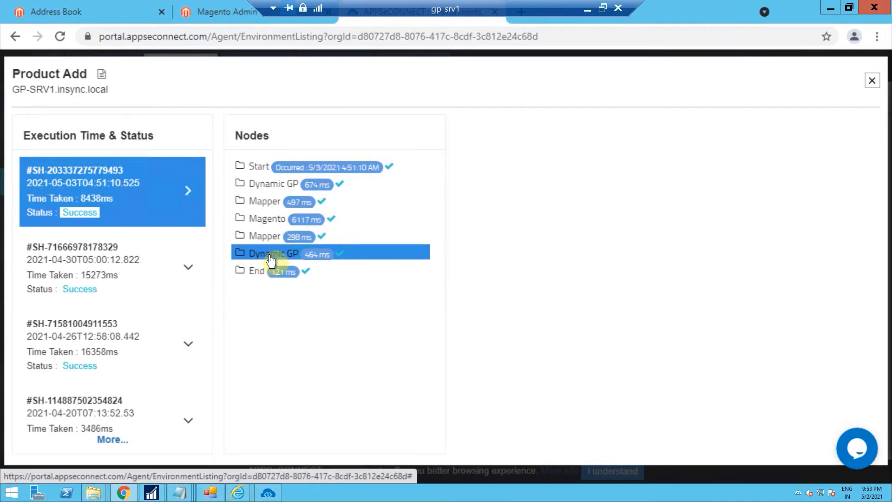
pyautogui.click(273, 260)
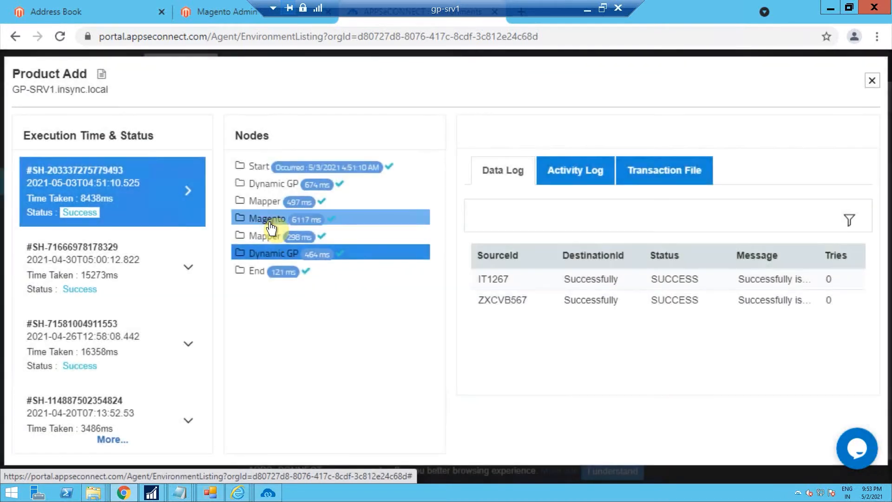
pyautogui.click(270, 225)
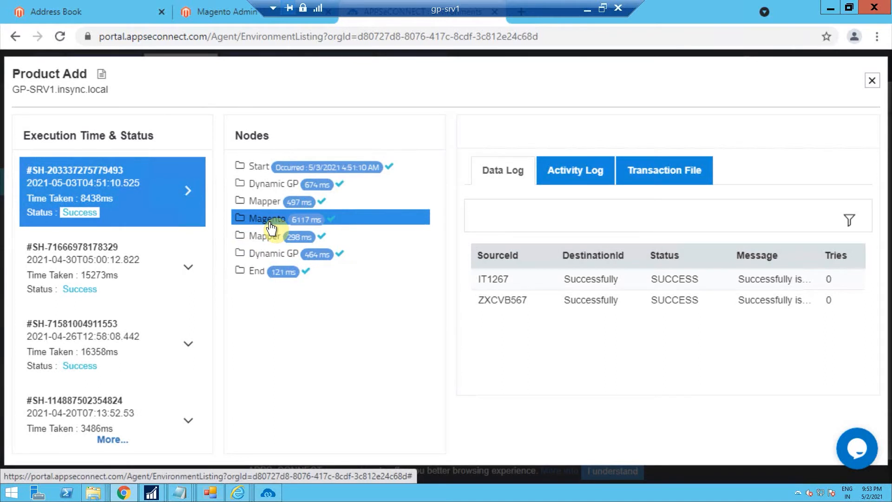
pyautogui.click(270, 223)
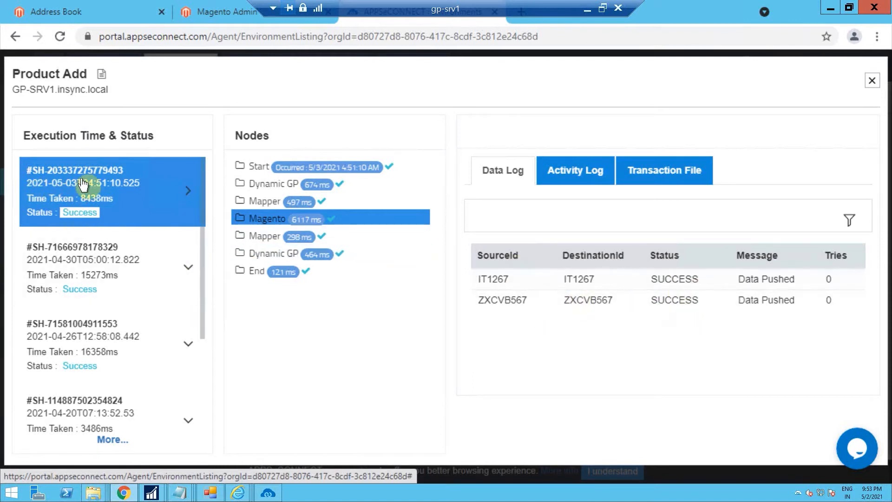
pyautogui.click(609, 171)
pyautogui.click(650, 179)
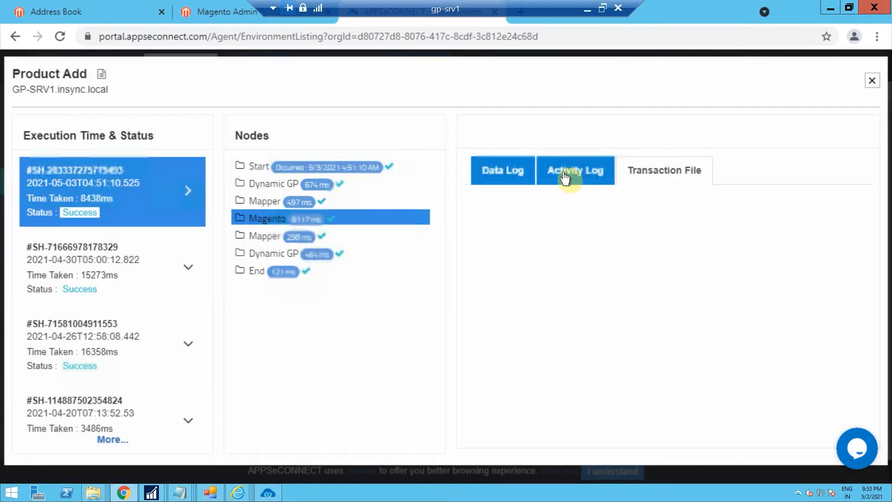
pyautogui.click(565, 174)
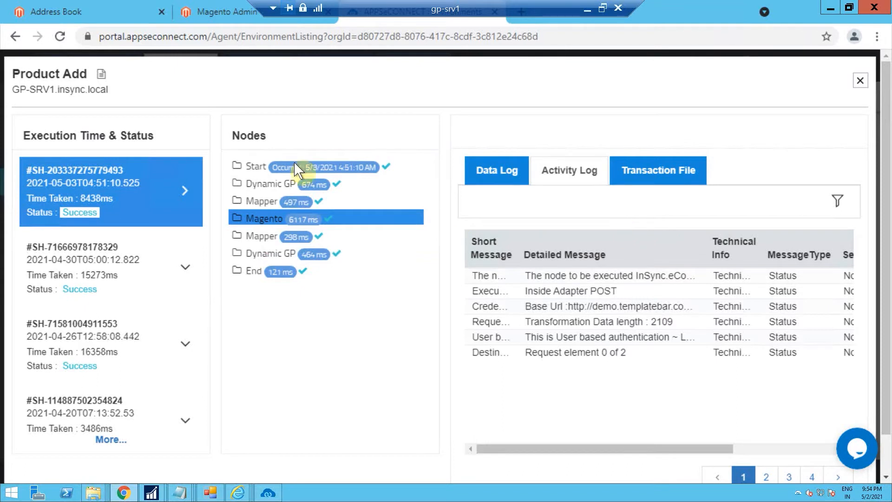
# Switch to the Magento admin tab and sign in as admin with the account password
pyautogui.click(200, 8)
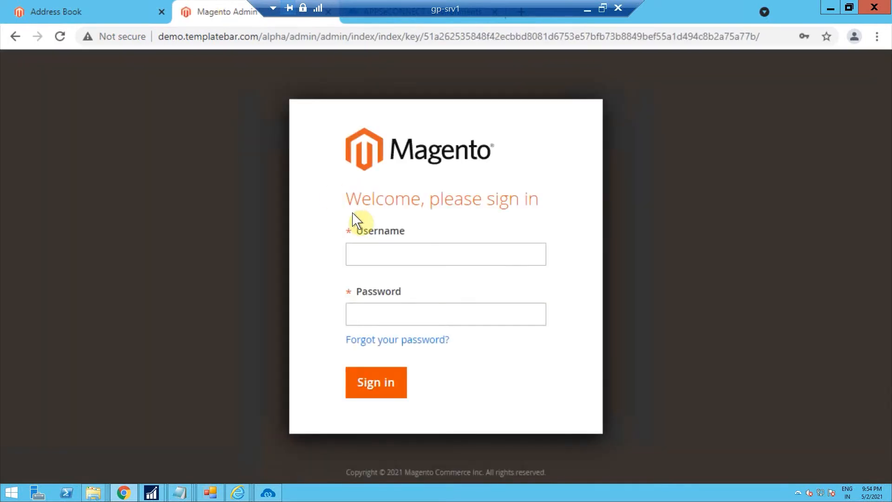
pyautogui.click(375, 254)
pyautogui.click(381, 302)
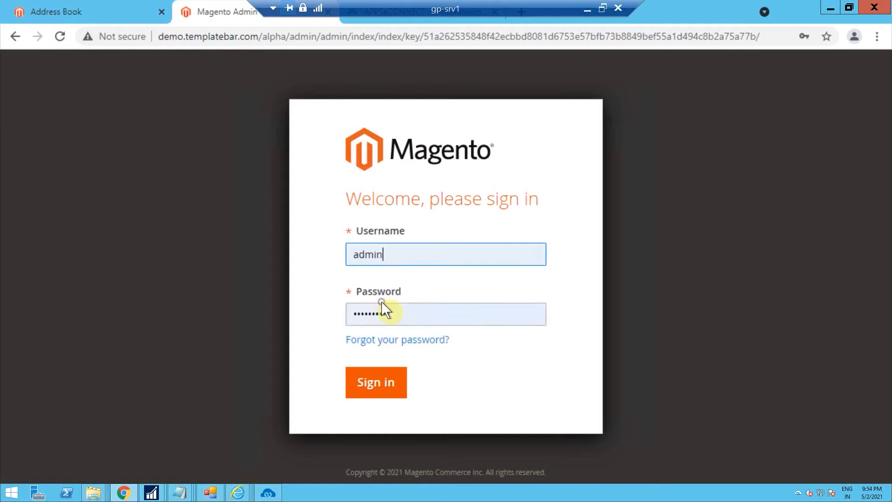
pyautogui.click(377, 382)
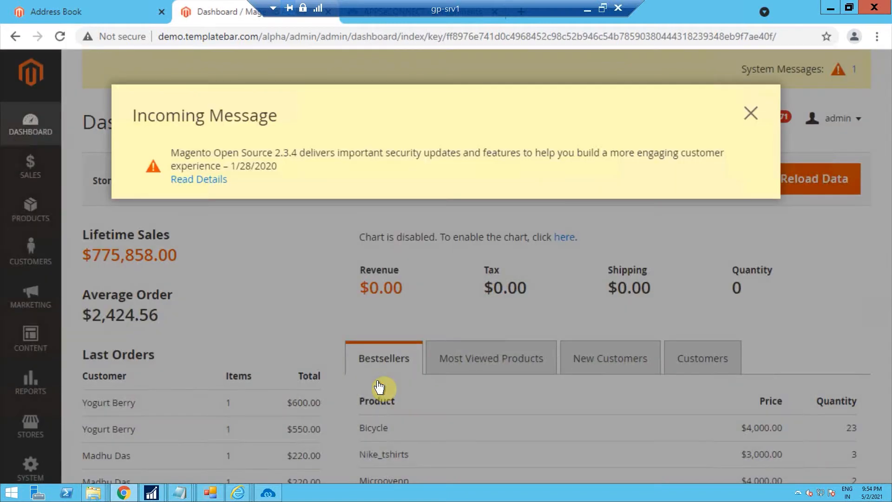
# Open the product catalog in the Magento admin
pyautogui.click(749, 114)
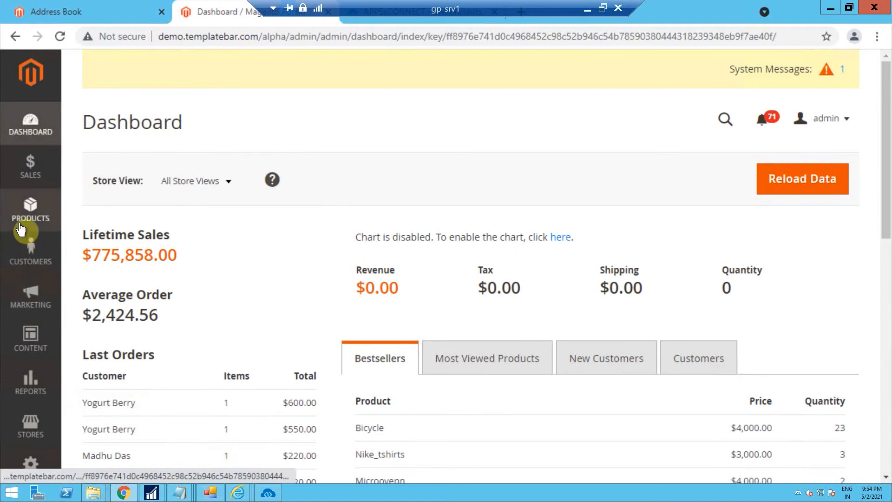
pyautogui.click(21, 228)
pyautogui.click(90, 166)
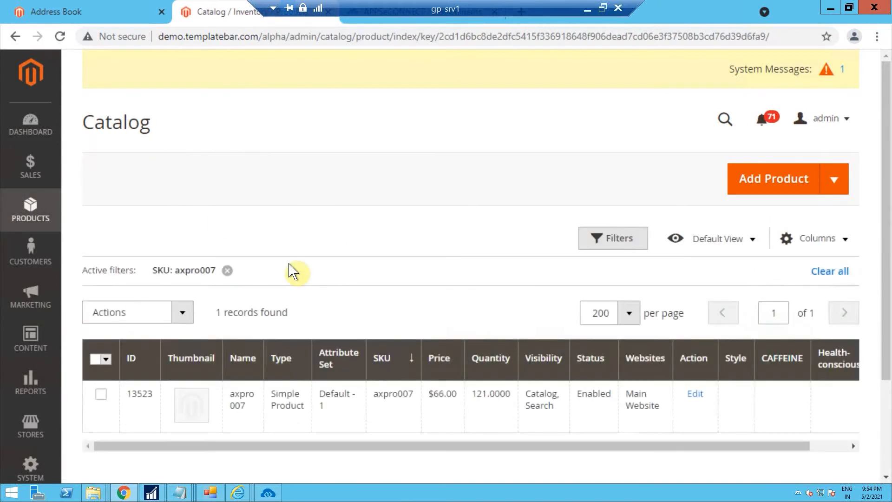
# Filter the catalog by SKU IP1267
pyautogui.click(620, 238)
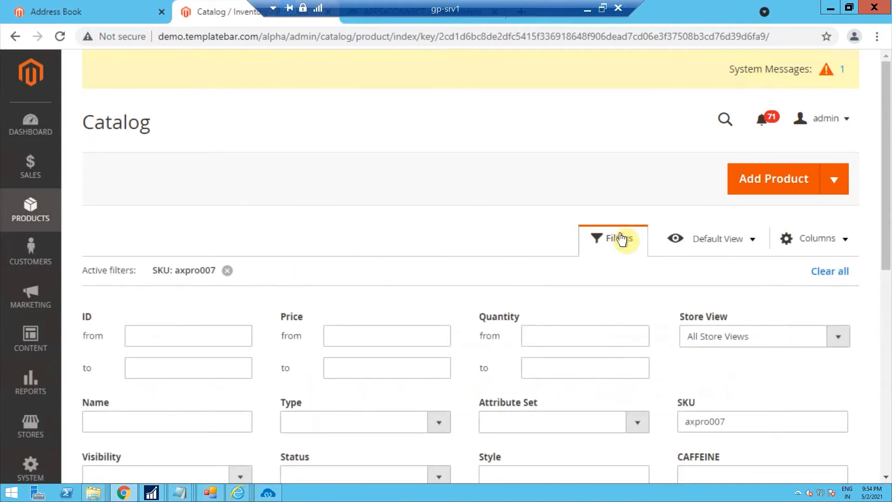
pyautogui.doubleClick(757, 423)
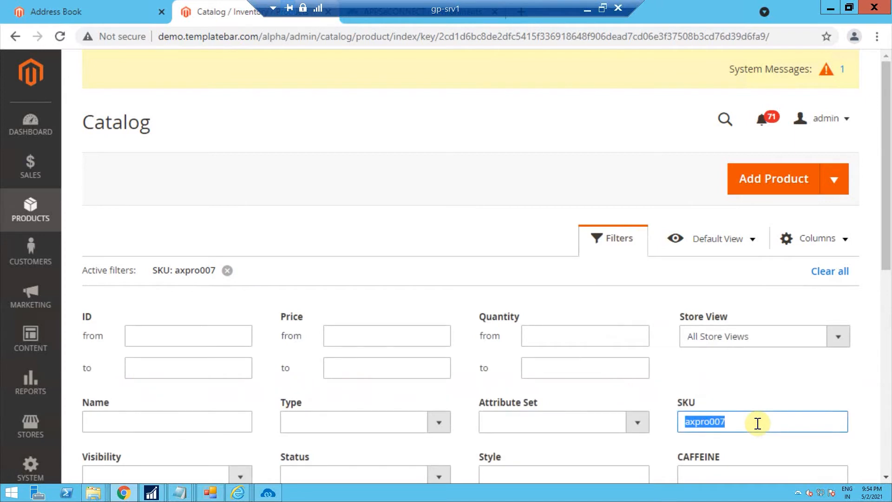
pyautogui.write('IP')
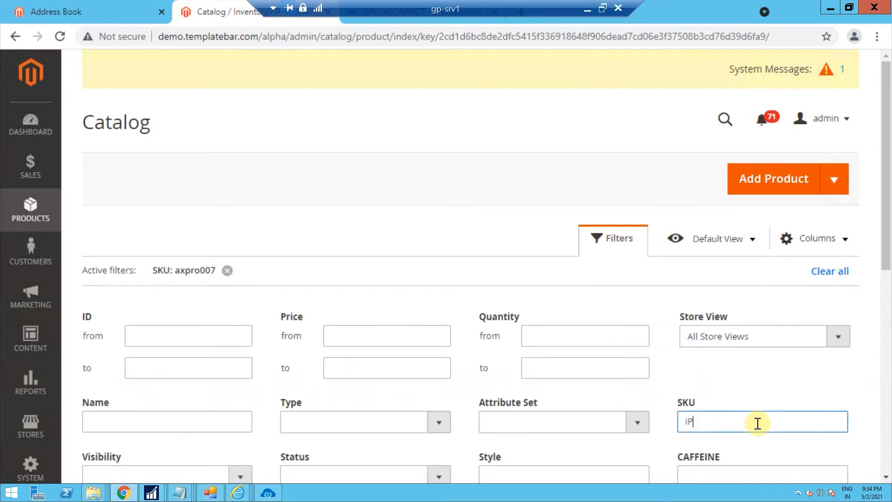
pyautogui.write('1267')
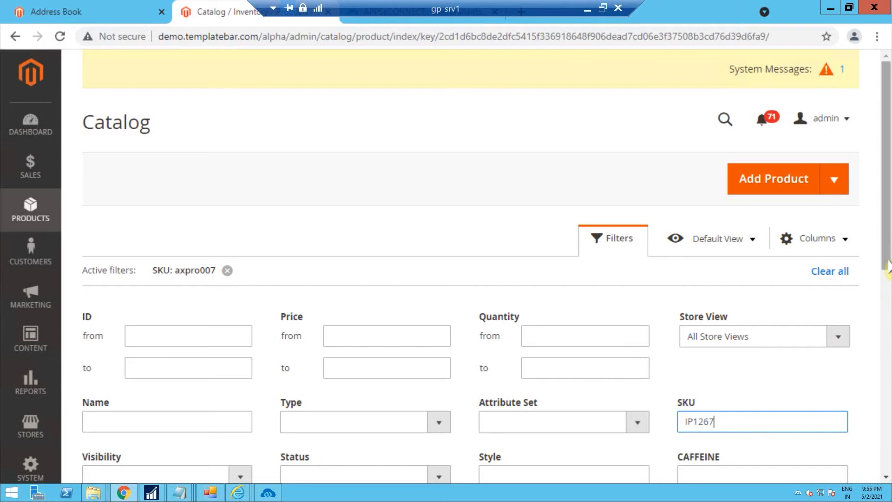
pyautogui.scroll(-5, 883, 353)
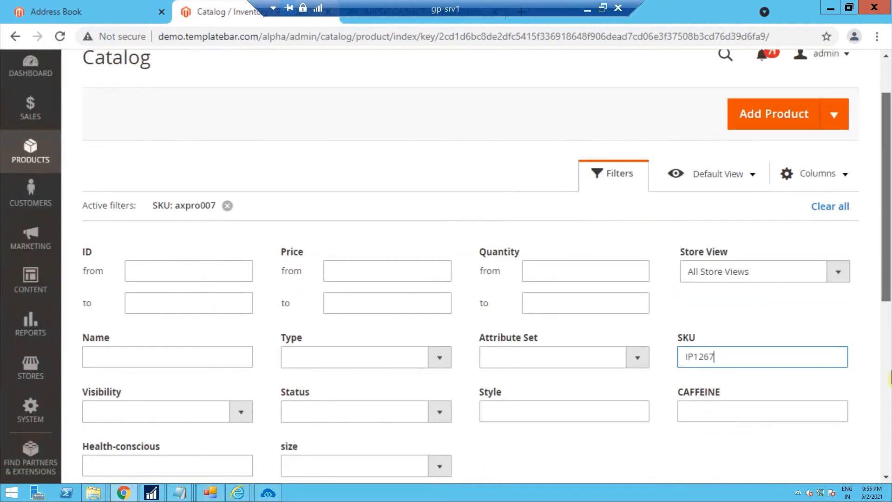
pyautogui.click(840, 338)
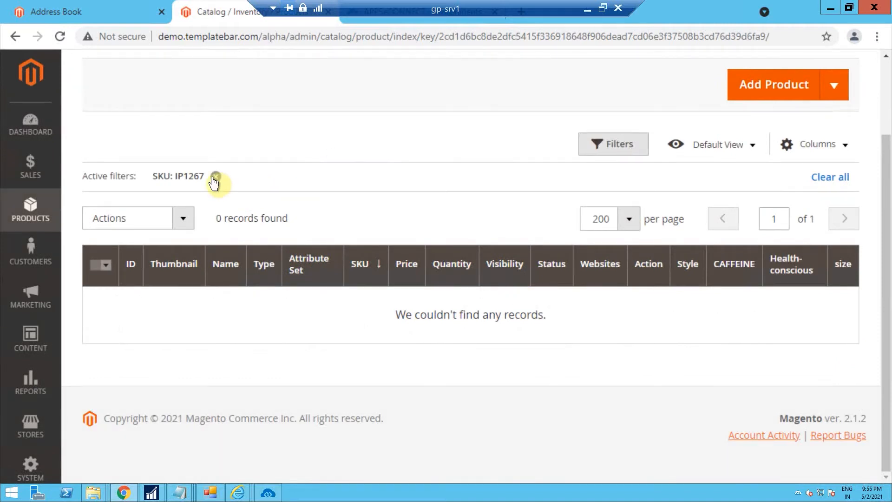
# Reopen the catalog filters and compare the SKU with the Magento node's data log in the portal snapshot
pyautogui.click(596, 151)
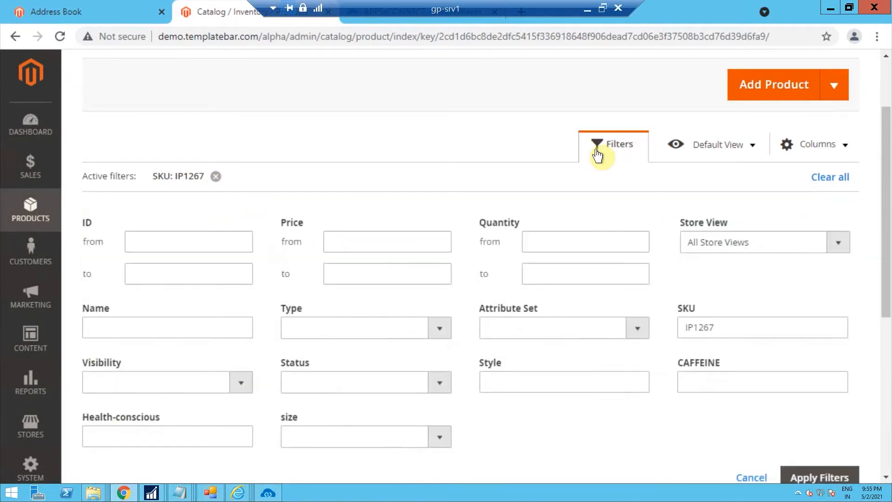
pyautogui.click(728, 329)
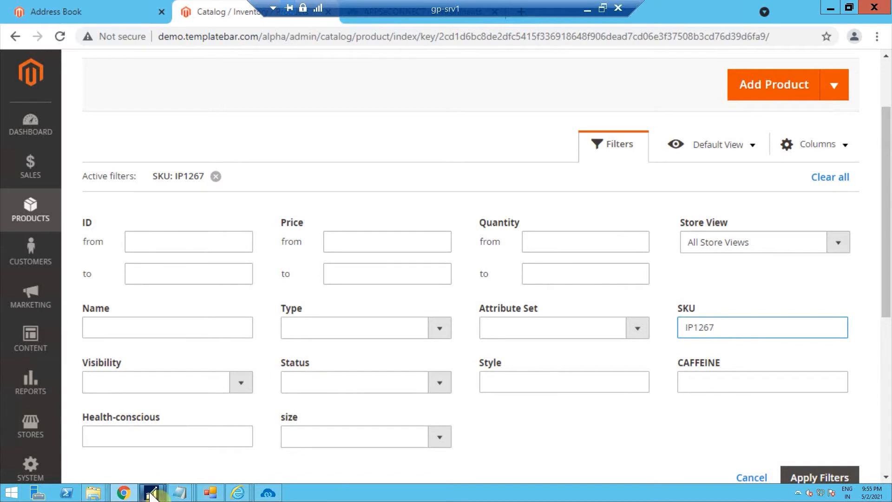
pyautogui.moveTo(151, 495)
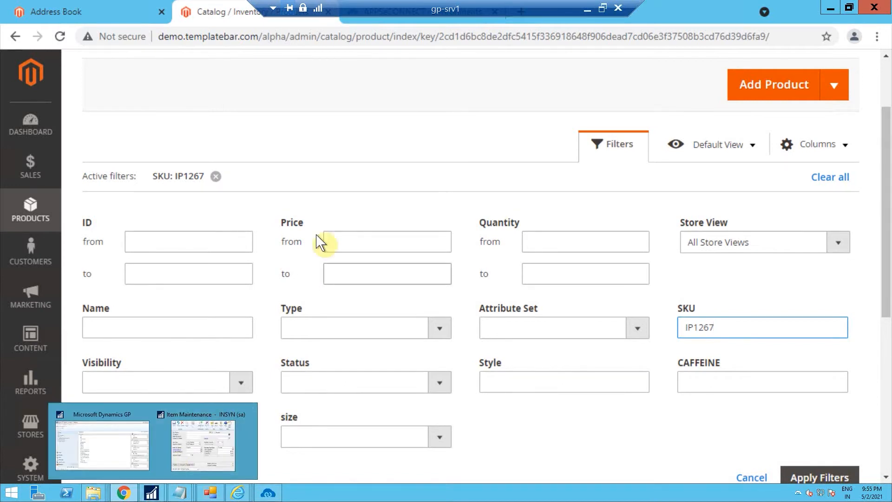
pyautogui.click(378, 27)
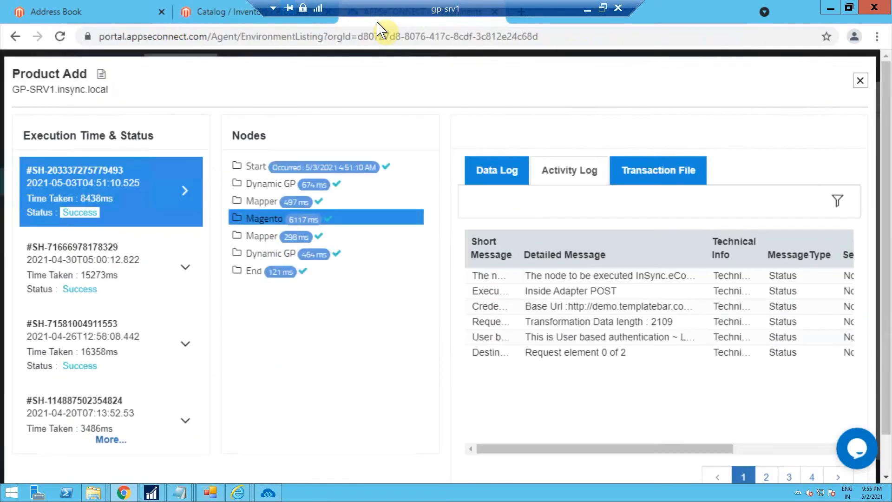
pyautogui.click(508, 171)
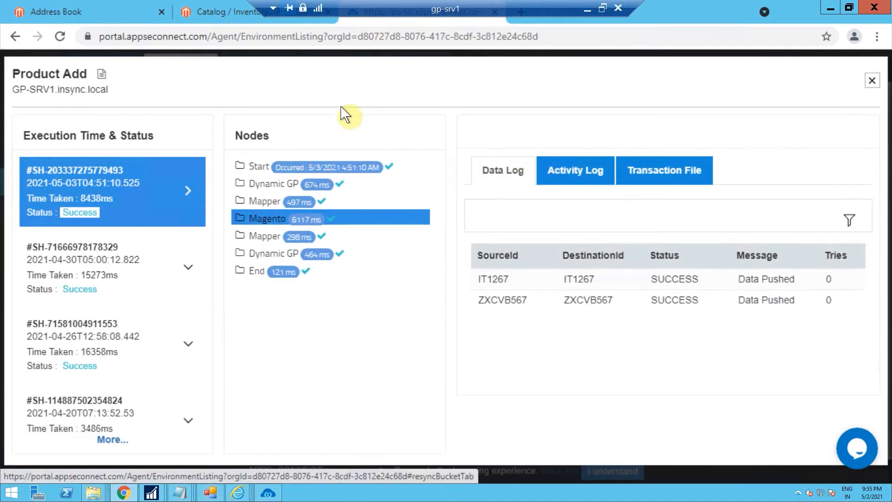
# Filter the catalog by SKU IT1267 and open the found product for editing
pyautogui.click(216, 13)
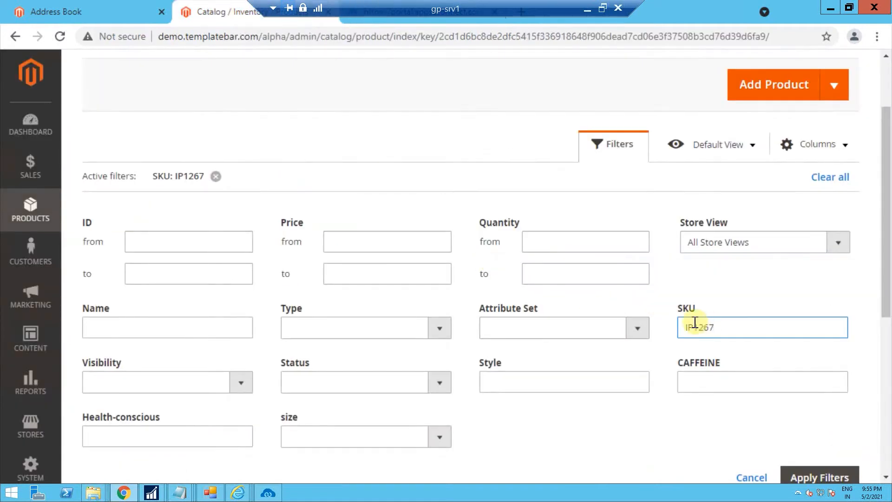
pyautogui.press('BackSpace')
pyautogui.write('T')
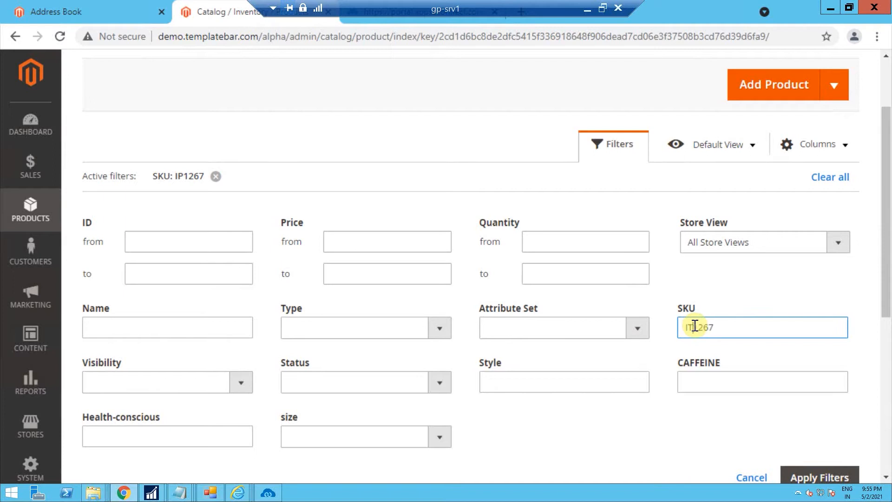
pyautogui.click(804, 479)
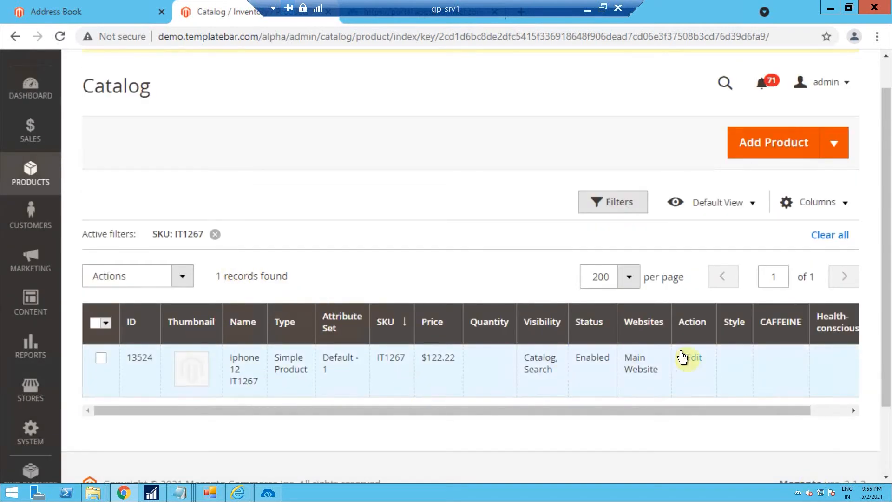
pyautogui.click(692, 361)
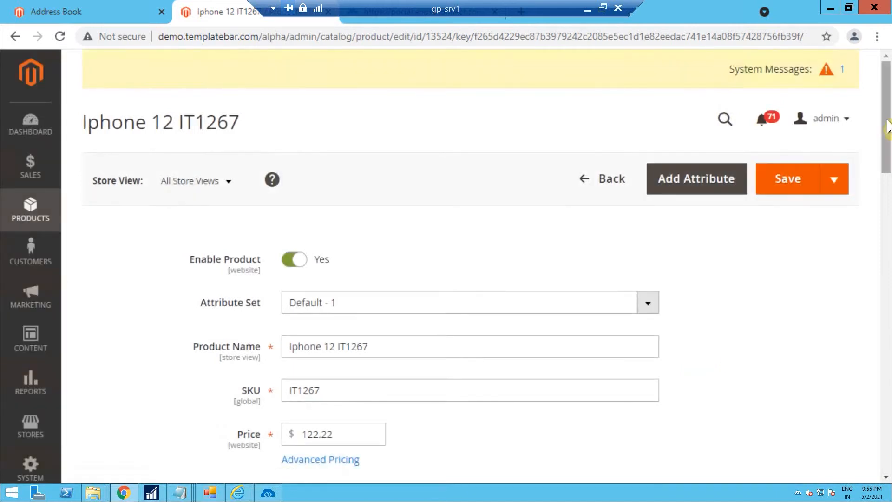
# Review the IT1267 product's details and sections on its Magento edit page
pyautogui.scroll(-1, 888, 181)
pyautogui.moveTo(888, 181); pyautogui.dragTo(858, 195)
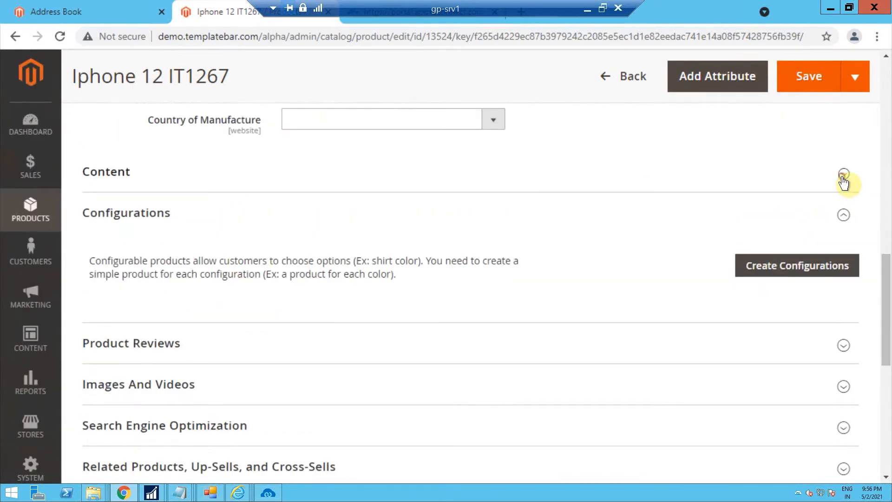
pyautogui.click(843, 174)
pyautogui.moveTo(887, 218); pyautogui.dragTo(888, 12)
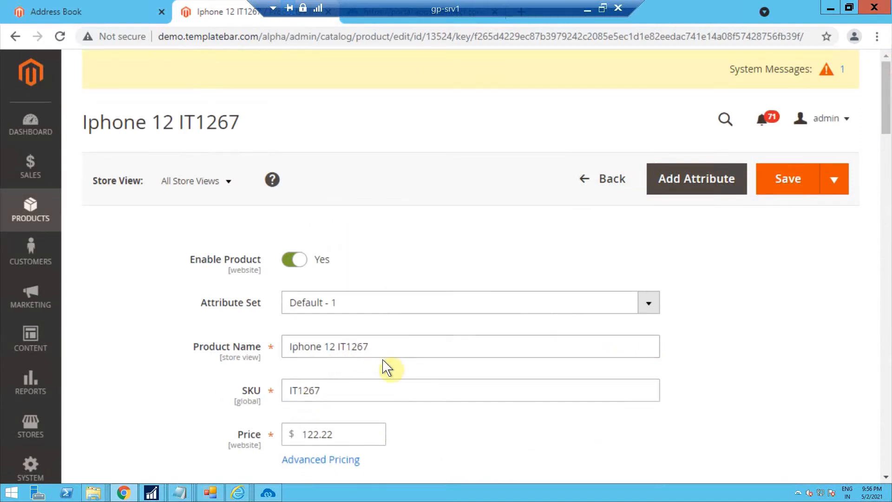
pyautogui.moveTo(887, 135); pyautogui.dragTo(887, 140)
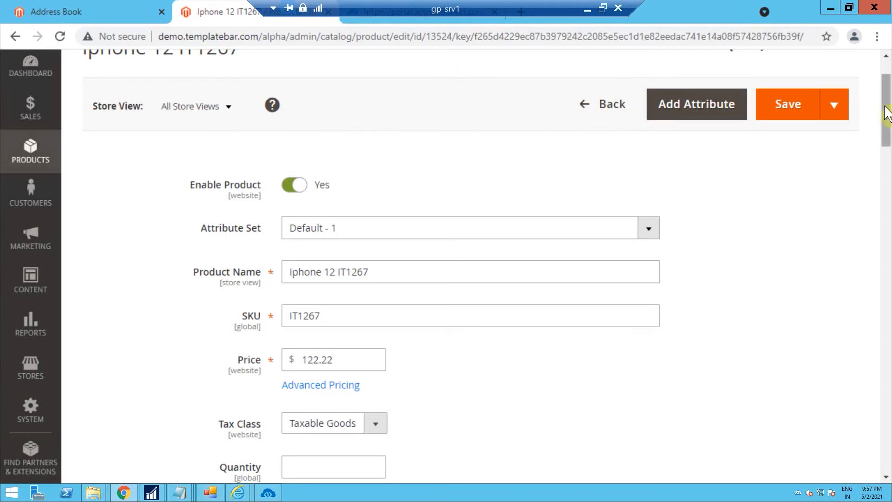
pyautogui.scroll(-1, 876, 119)
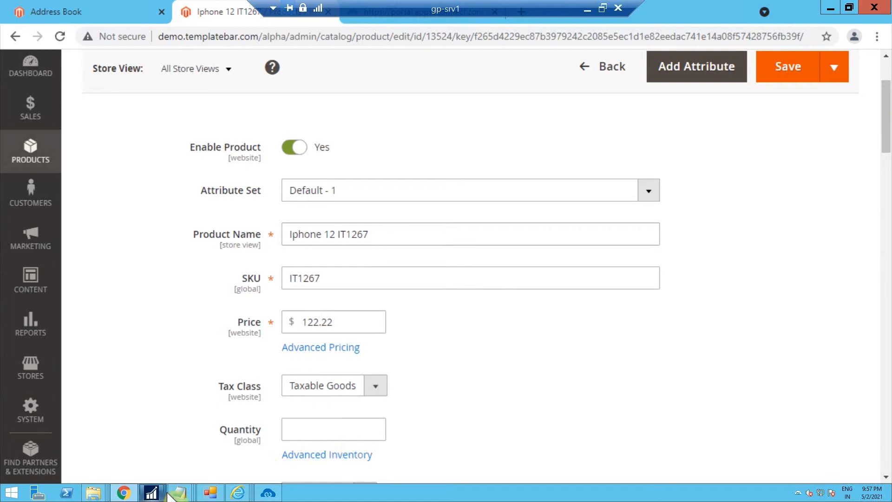
# Switch to Dynamics GP Item Maintenance and look up item IT1267 to load it
pyautogui.moveTo(151, 491)
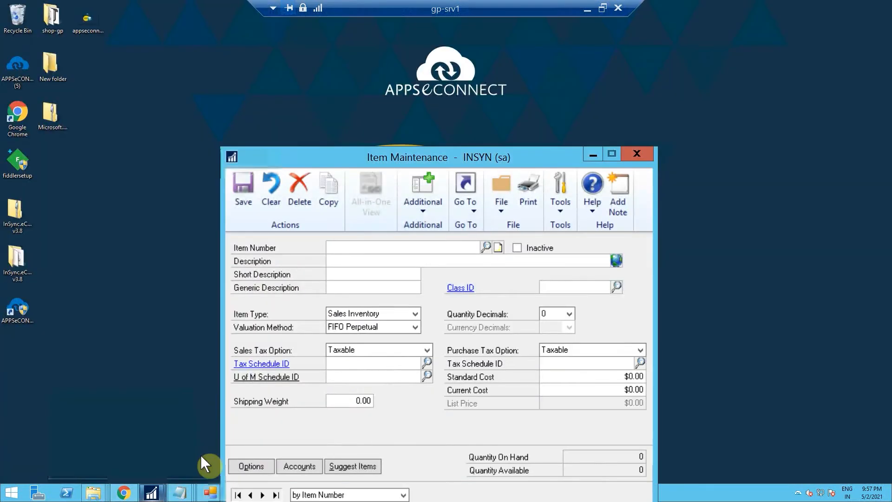
pyautogui.click(200, 454)
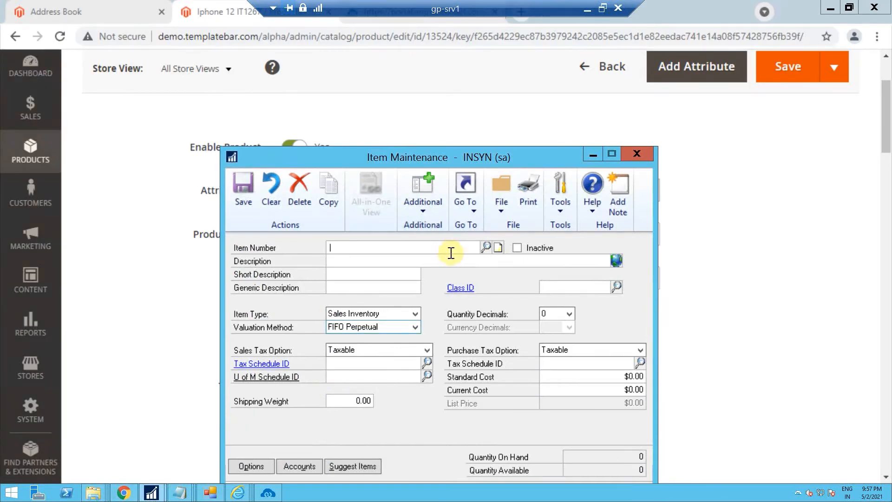
pyautogui.click(486, 247)
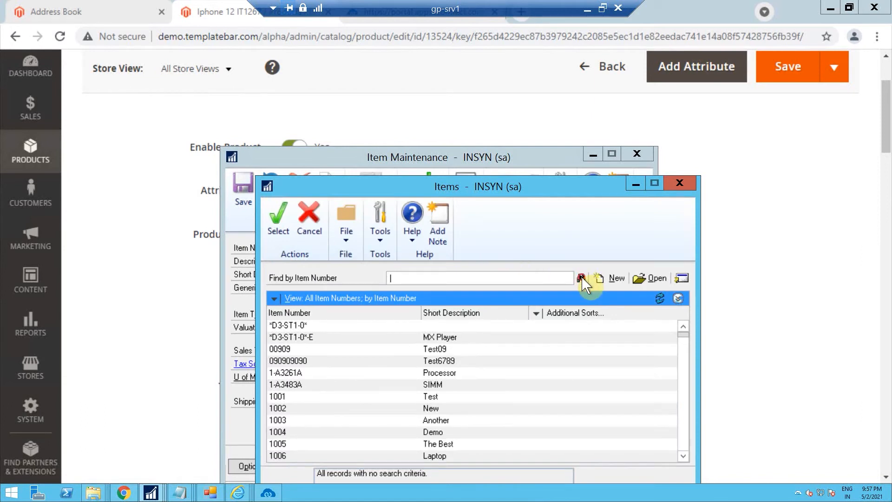
pyautogui.write('IT1267')
pyautogui.click(581, 277)
pyautogui.click(281, 218)
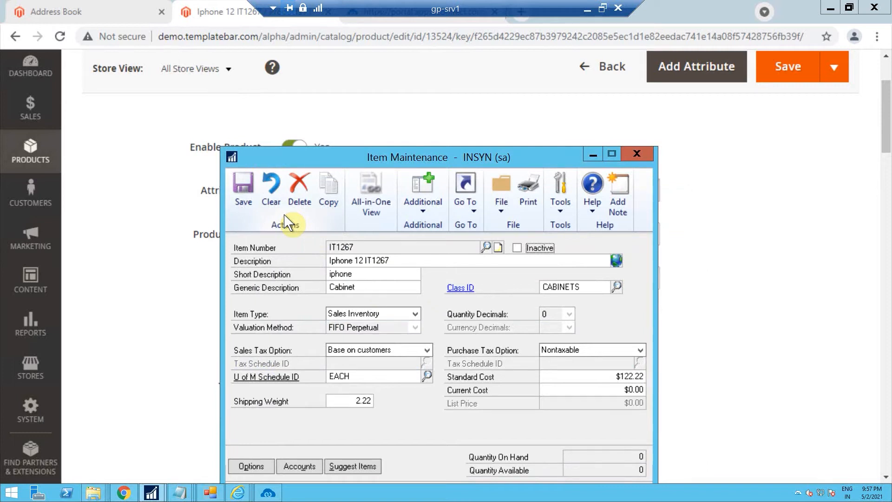
# Open the item's Site Item Assignments through Quantities/Sites and assign the item to all sites
pyautogui.click(468, 195)
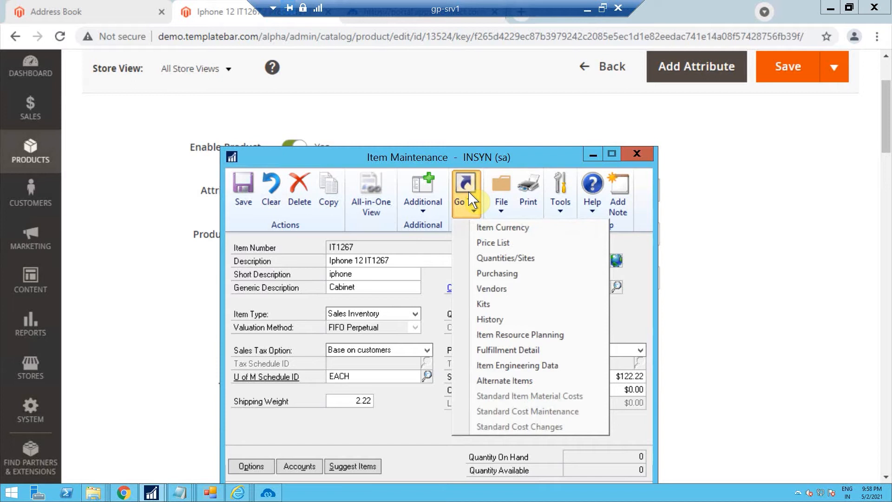
pyautogui.click(498, 258)
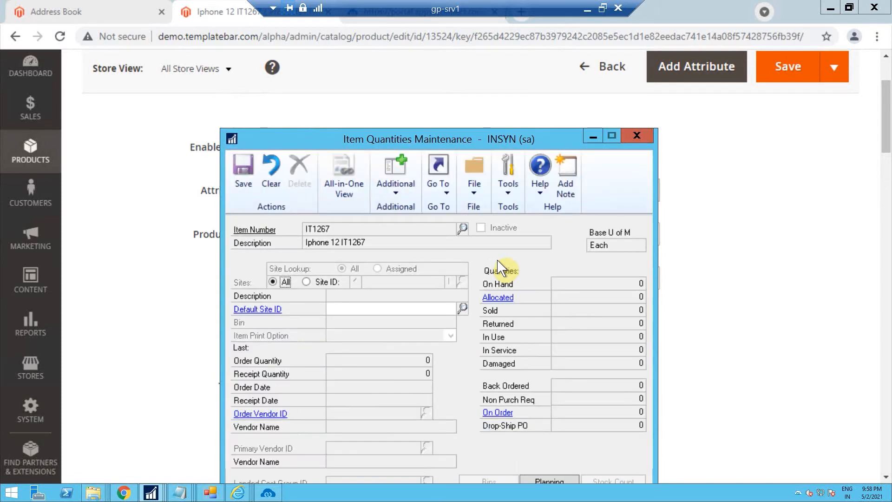
pyautogui.click(438, 176)
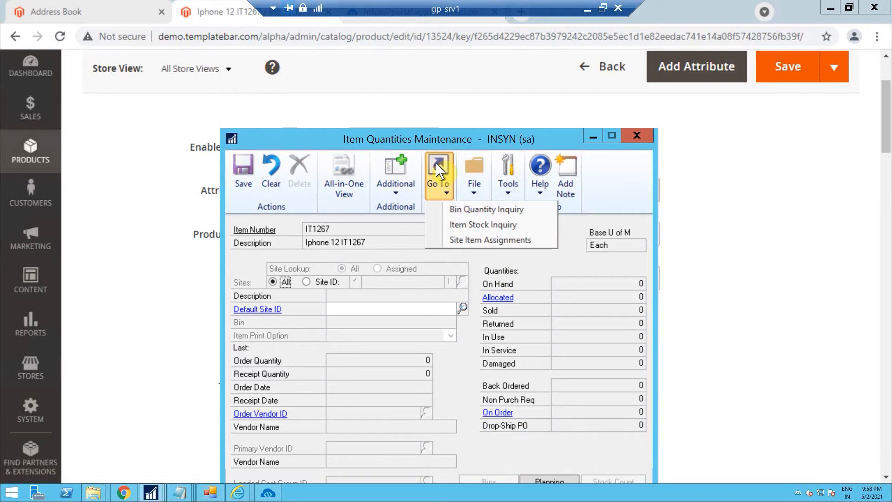
pyautogui.click(467, 239)
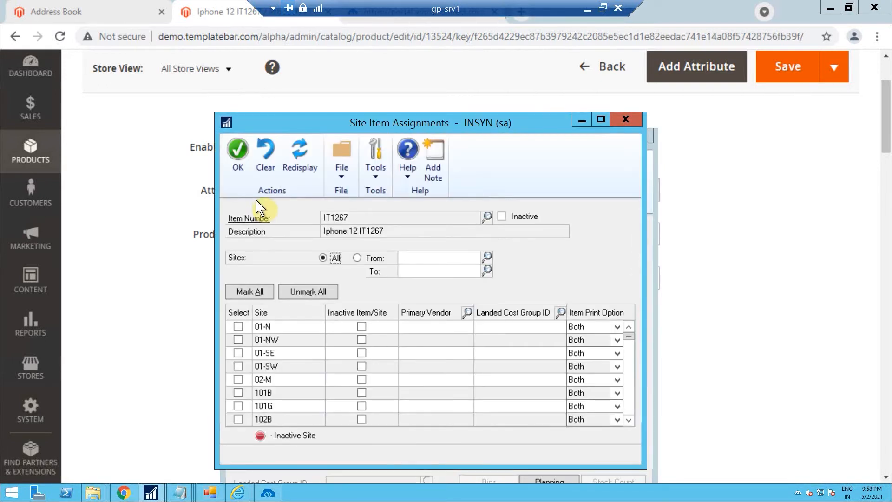
pyautogui.click(245, 292)
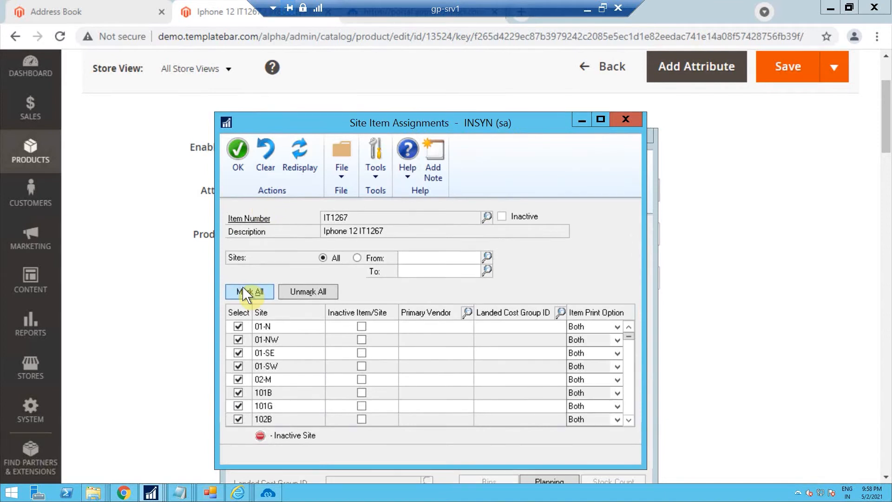
pyautogui.click(238, 161)
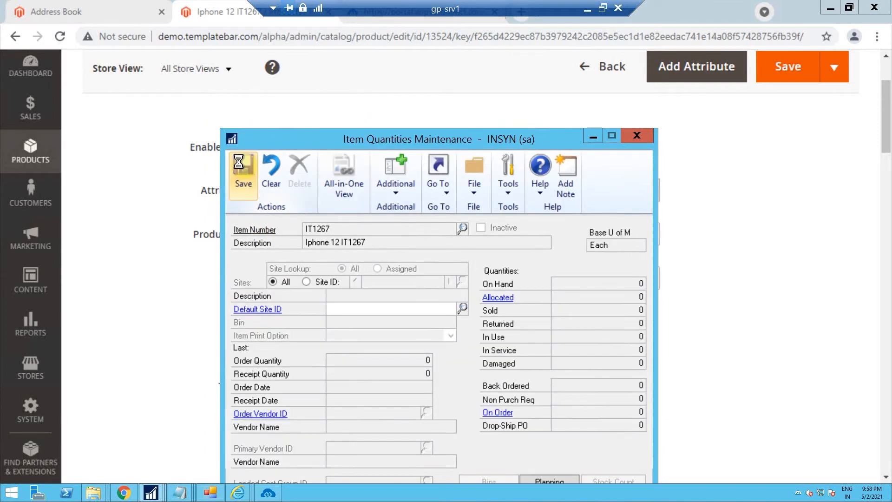
# Set the item's default site ID to 01-N and save the quantities record
pyautogui.click(462, 308)
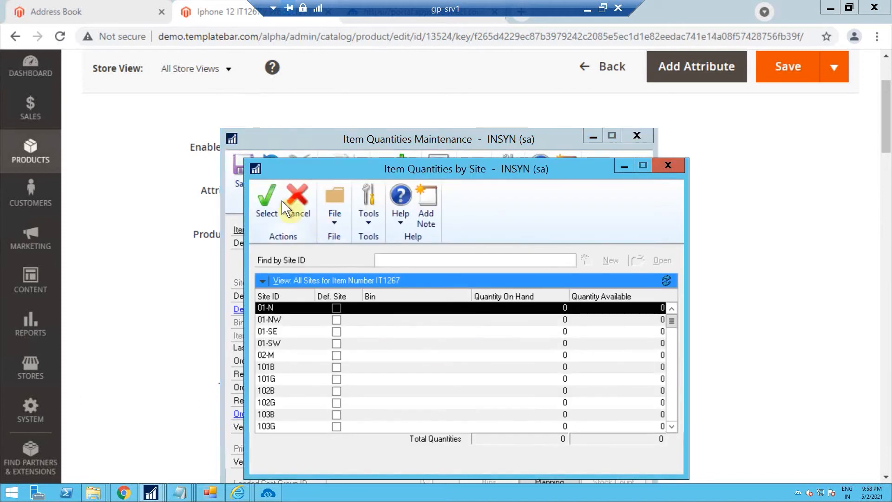
pyautogui.click(266, 199)
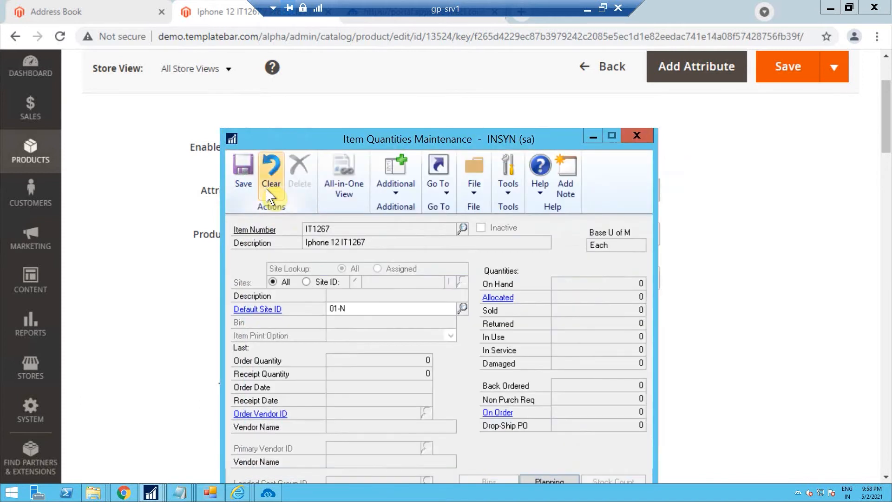
pyautogui.click(248, 186)
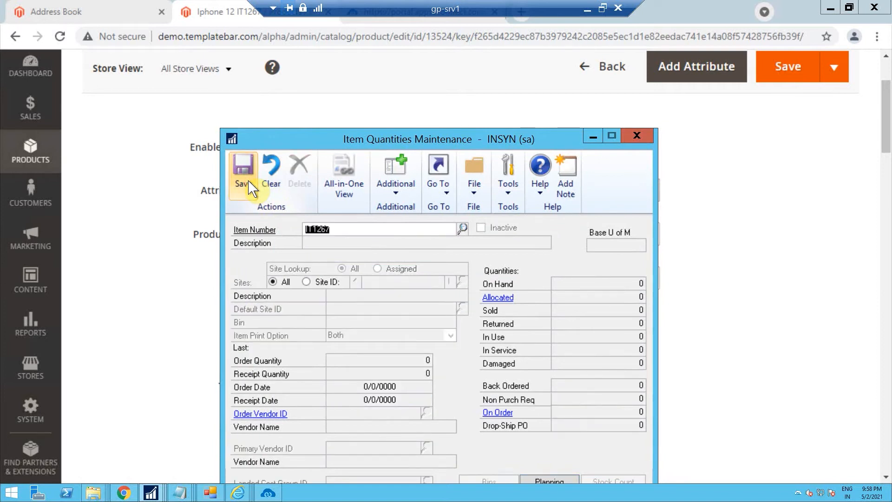
# Switch to the main Dynamics GP window and start a new inventory adjustment transaction from Item Transactions
pyautogui.click(152, 493)
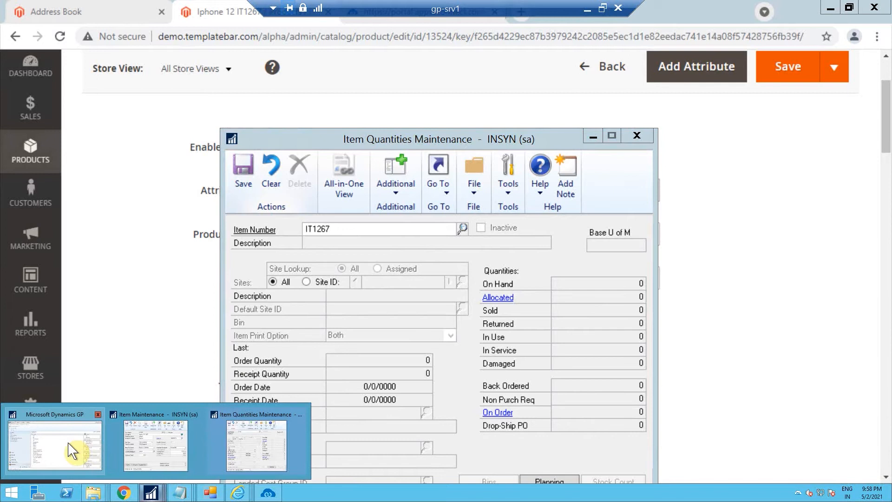
pyautogui.click(73, 451)
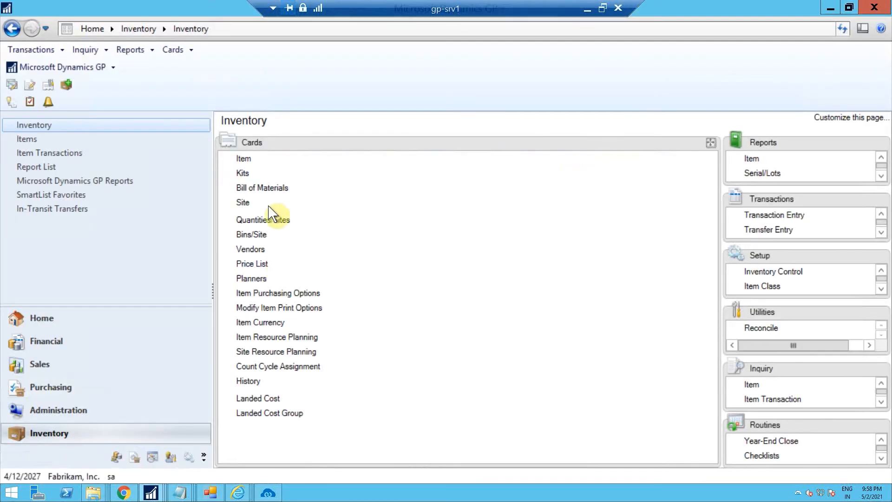
pyautogui.click(81, 153)
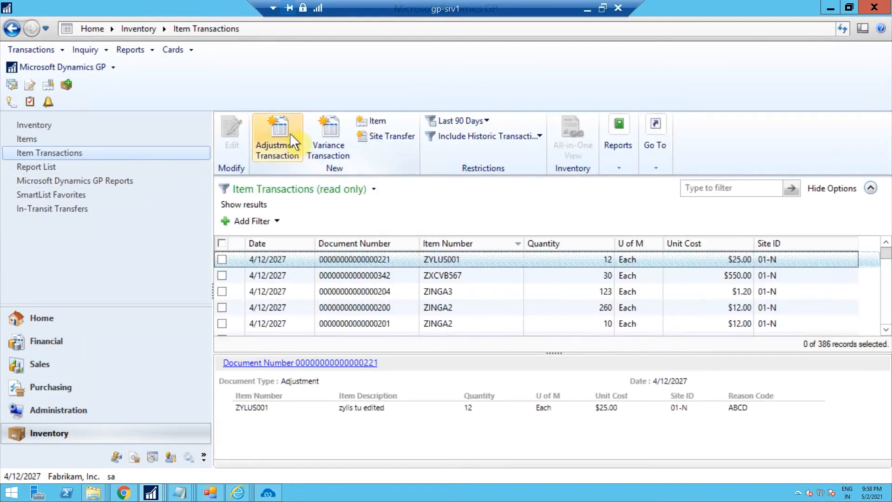
pyautogui.click(292, 140)
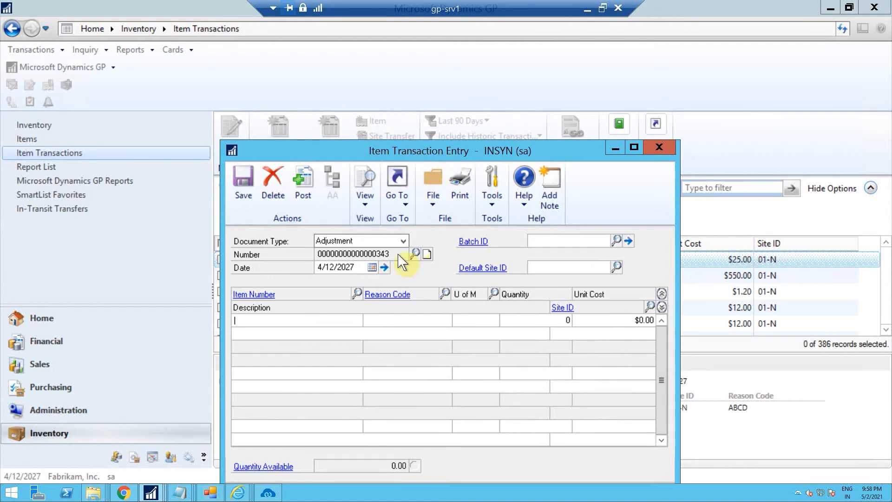
# Look up and enter item IT1267 on the adjustment line
pyautogui.click(356, 294)
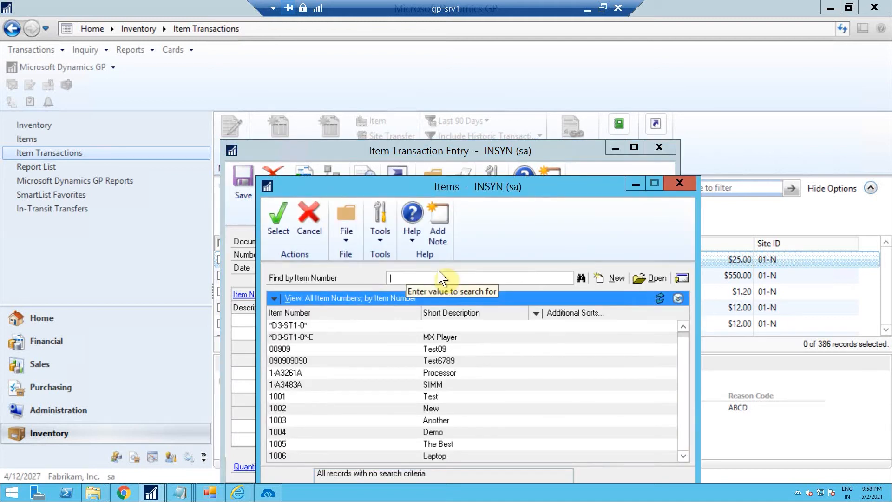
pyautogui.write('IT1267')
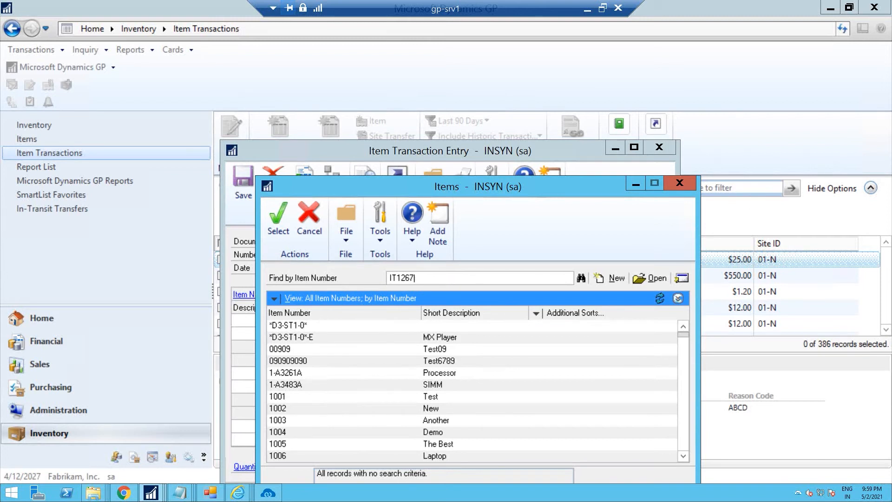
pyautogui.press('Tab')
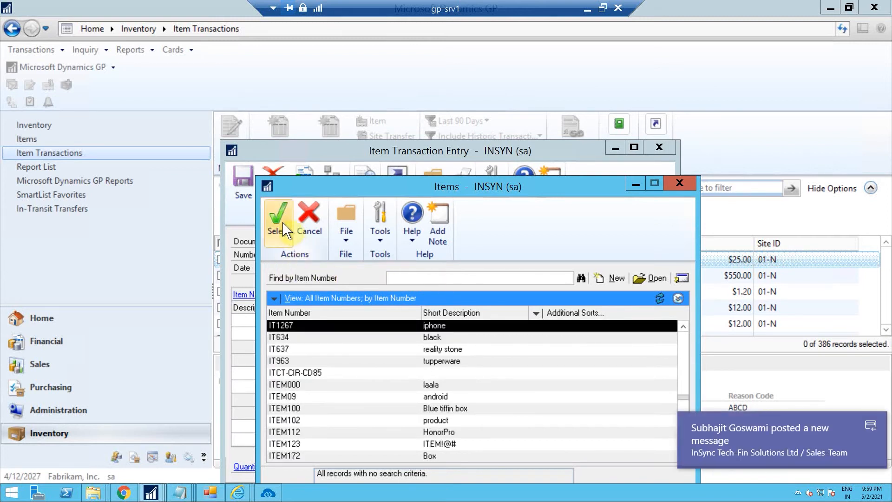
pyautogui.click(284, 228)
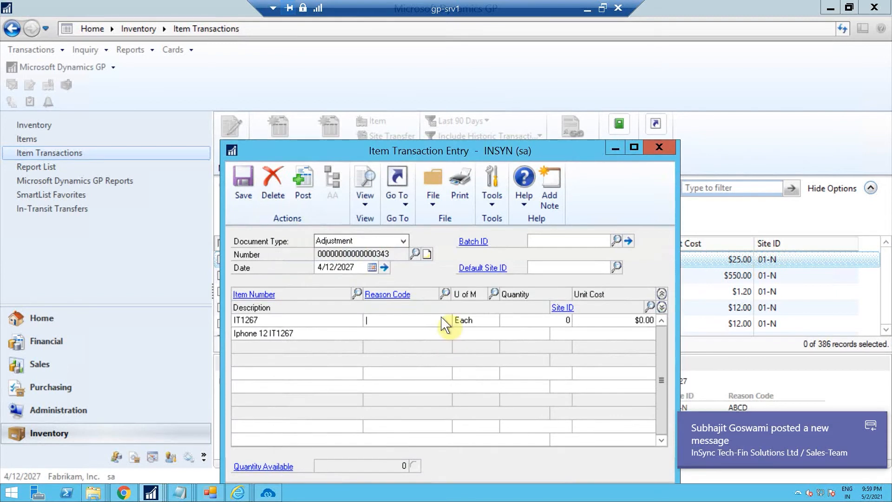
# Set the adjustment line's reason code to ABCD
pyautogui.click(446, 294)
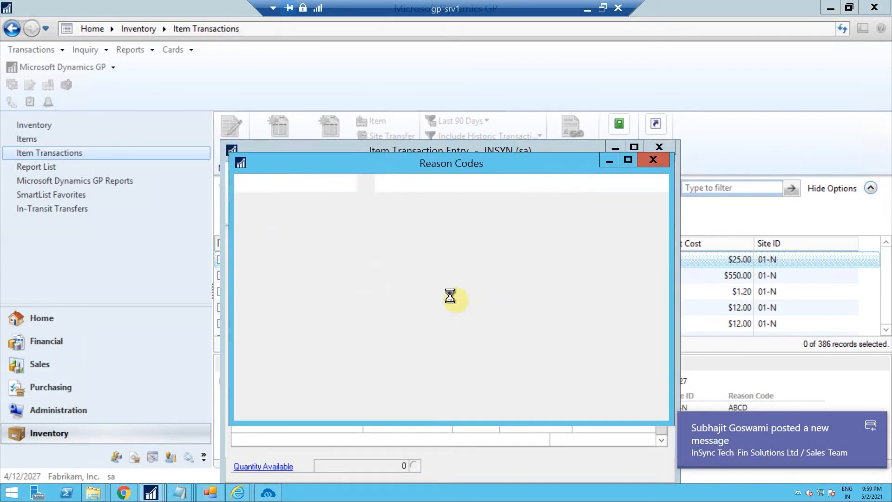
pyautogui.click(252, 188)
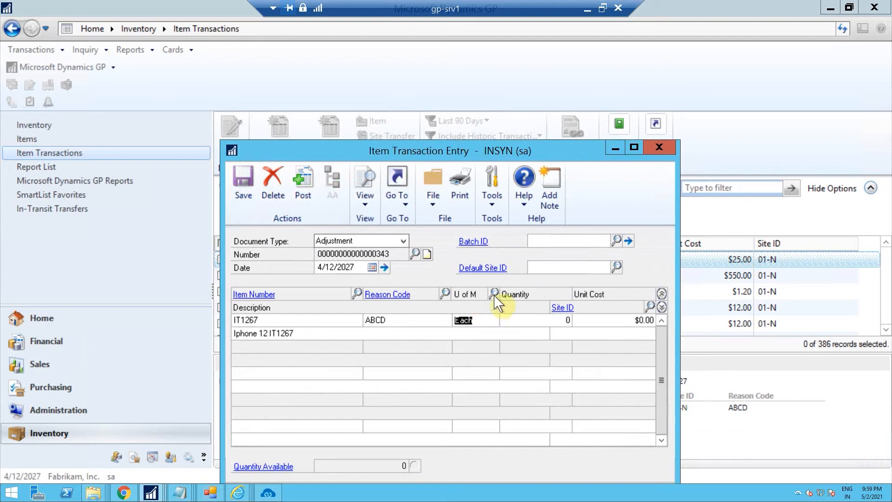
pyautogui.click(613, 323)
pyautogui.click(649, 307)
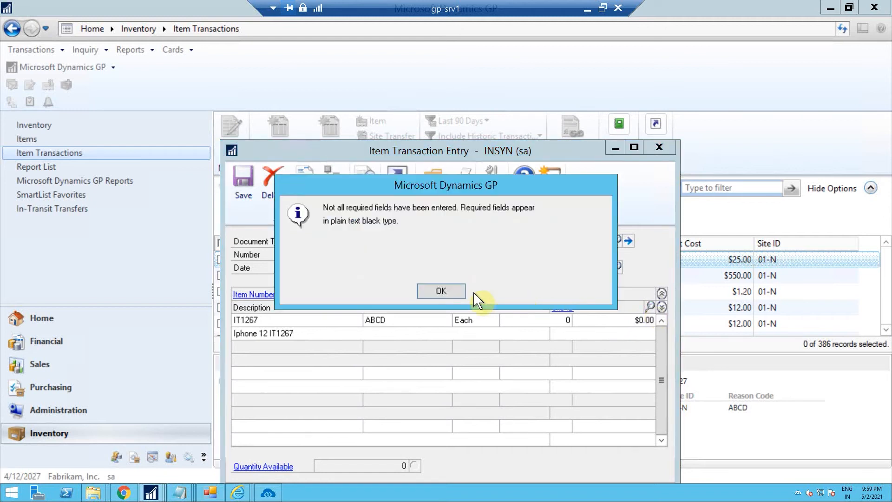
pyautogui.click(448, 291)
# Try entering a unit cost of 0.01 on the adjustment line
pyautogui.write('12.33')
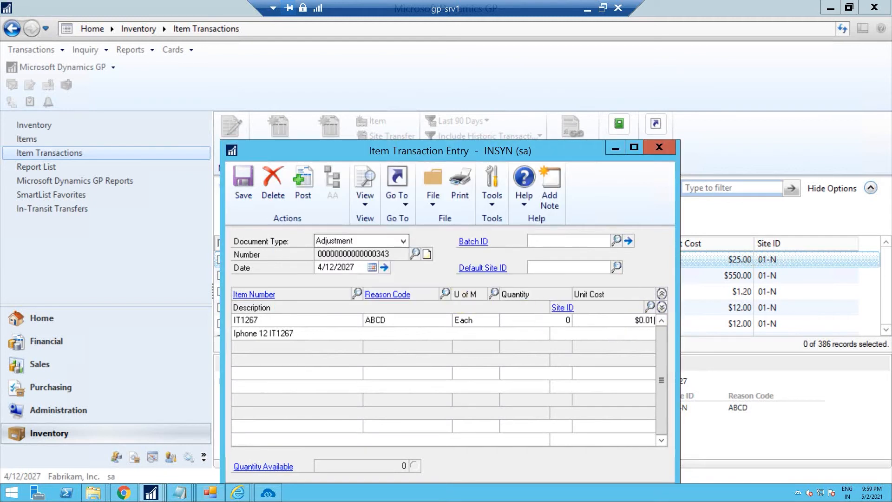
pyautogui.press('BackSpace')
pyautogui.press('BackSpace')
pyautogui.press('BackSpace')
pyautogui.press('BackSpace')
pyautogui.press('BackSpace')
pyautogui.write('0.01')
# Set the adjustment line's quantity to 123
pyautogui.click(541, 320)
pyautogui.write('123')
# Look up and set the adjustment line's site ID to 01-N
pyautogui.click(650, 307)
pyautogui.click(440, 290)
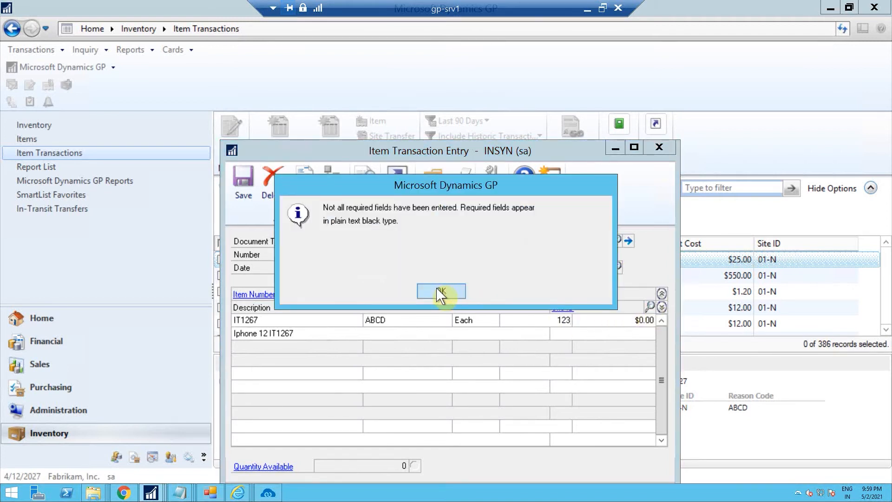
pyautogui.click(561, 334)
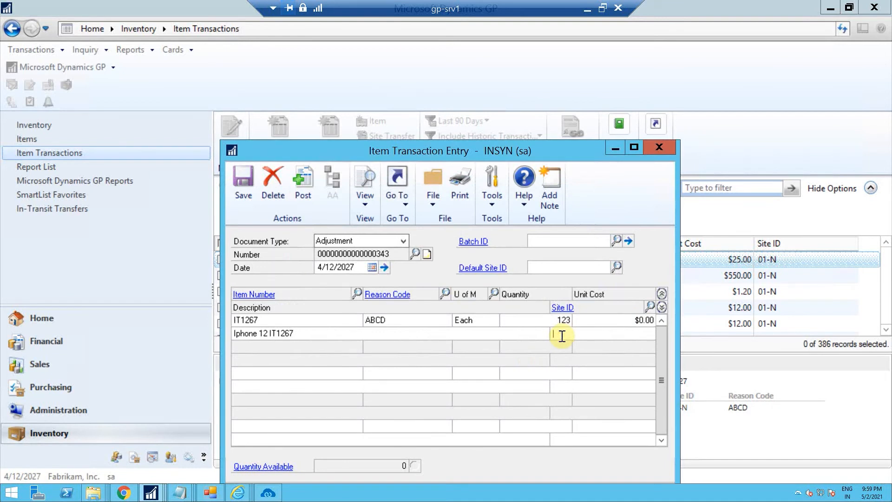
pyautogui.click(654, 306)
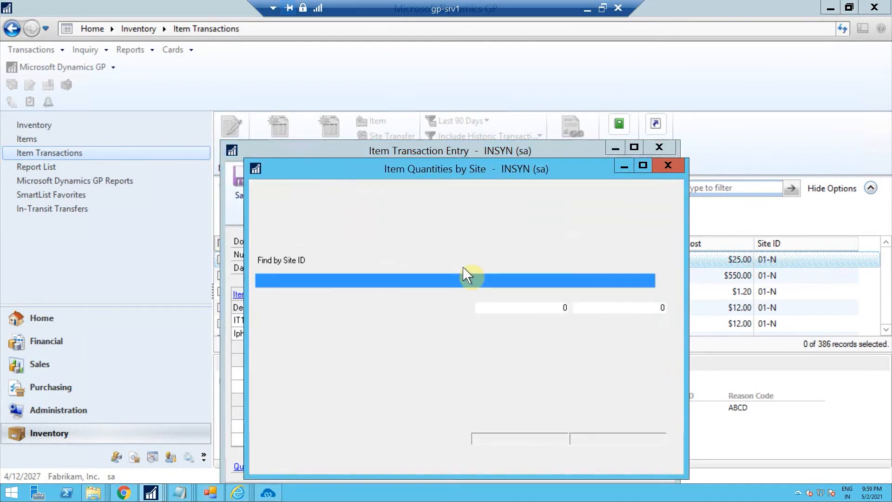
pyautogui.click(268, 204)
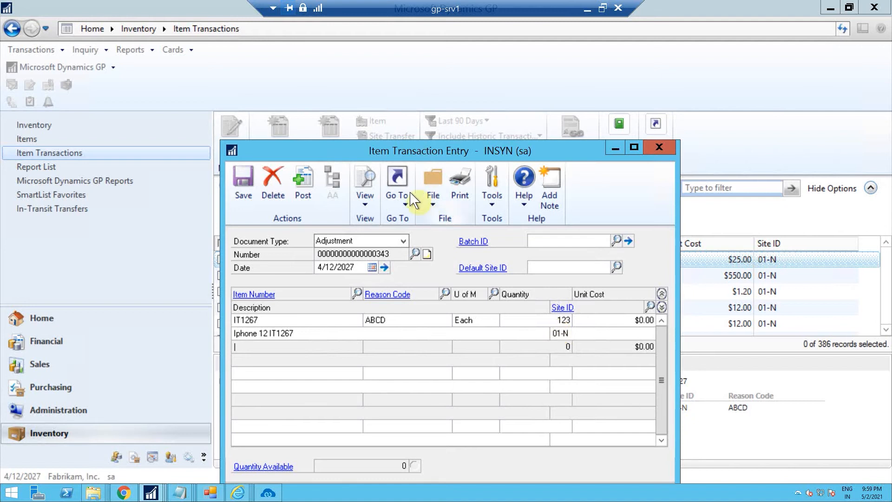
# Post the inventory adjustment and return to the Magento product page in the browser
pyautogui.click(312, 185)
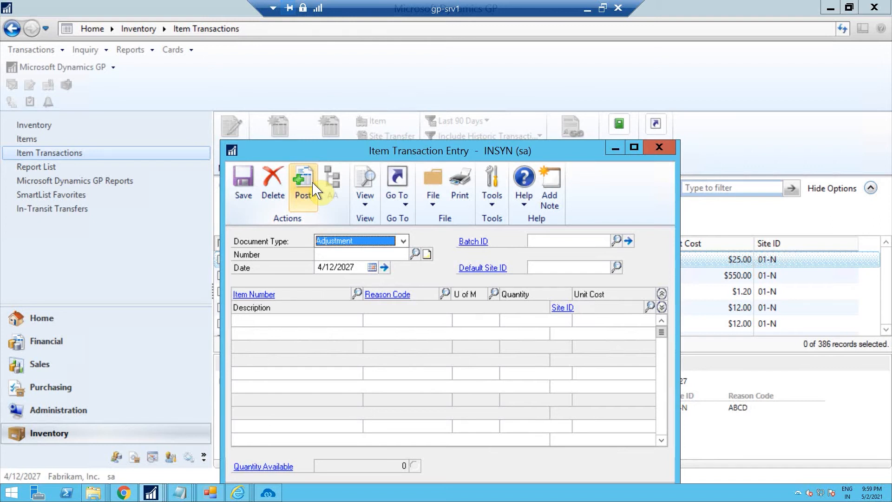
pyautogui.click(122, 493)
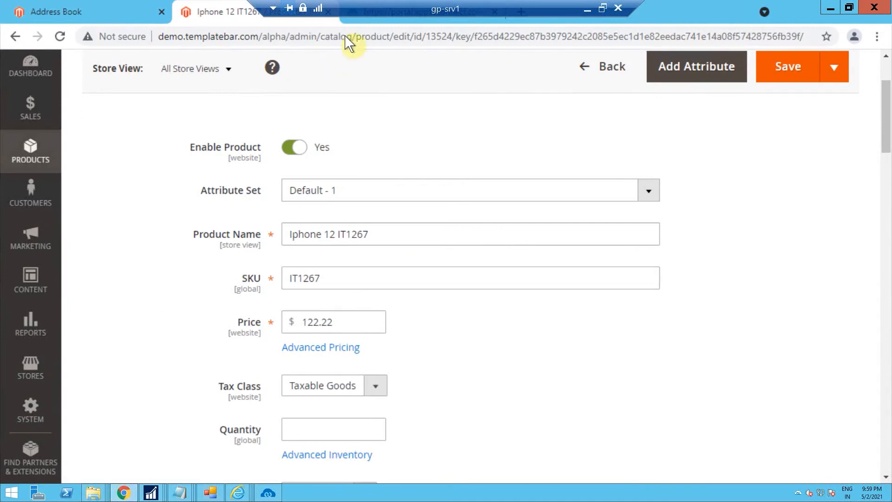
# Close the Product Add execution log in the integration portal and open the ProcessFlow designer
pyautogui.click(352, 21)
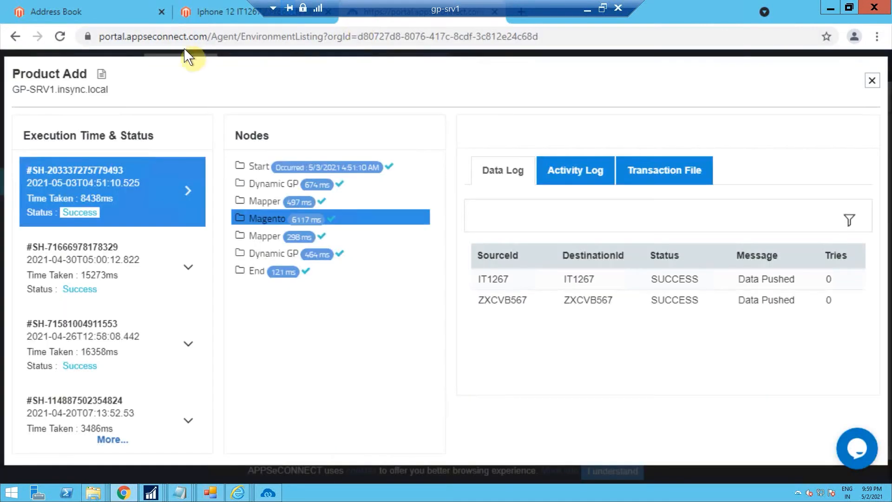
pyautogui.click(869, 84)
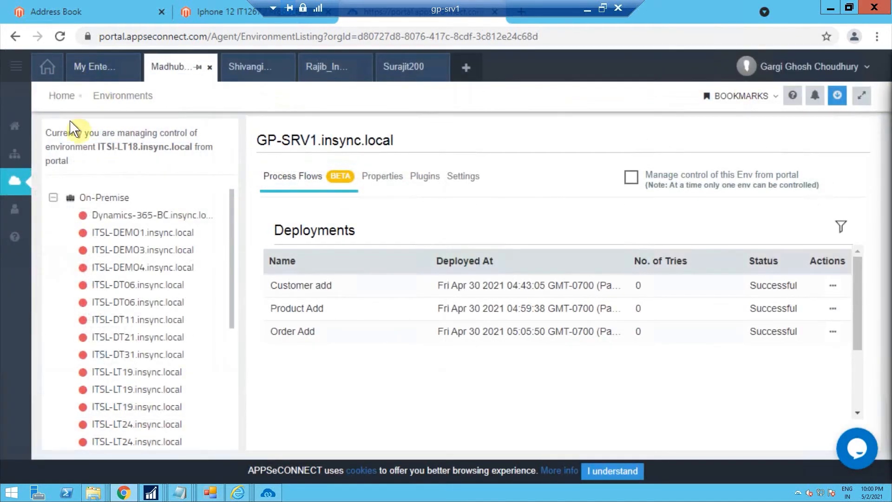
pyautogui.moveTo(12, 209)
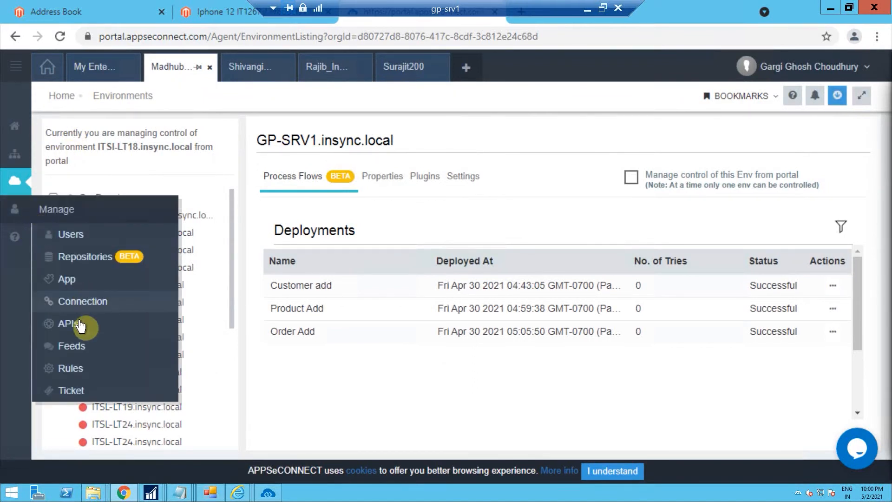
pyautogui.moveTo(22, 163)
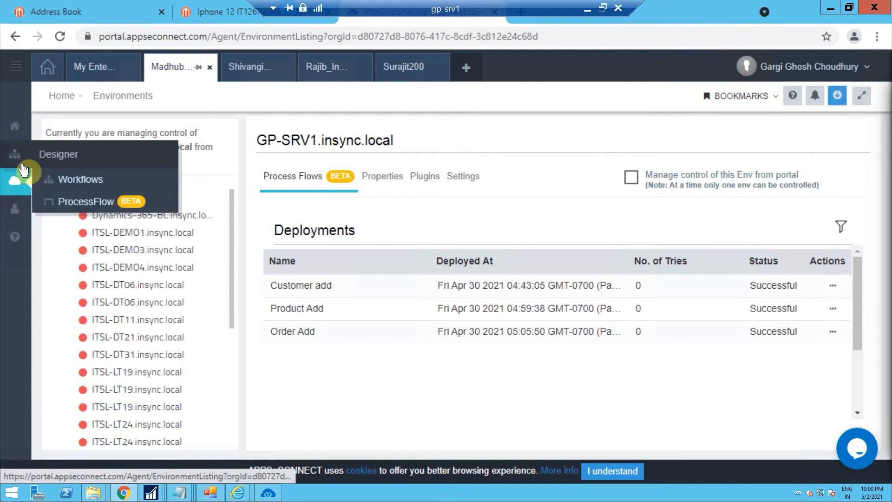
pyautogui.click(86, 202)
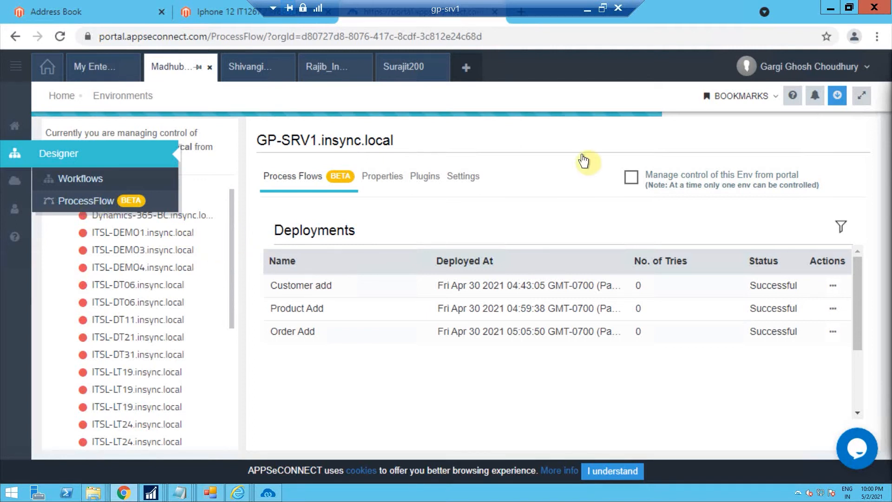
pyautogui.click(586, 12)
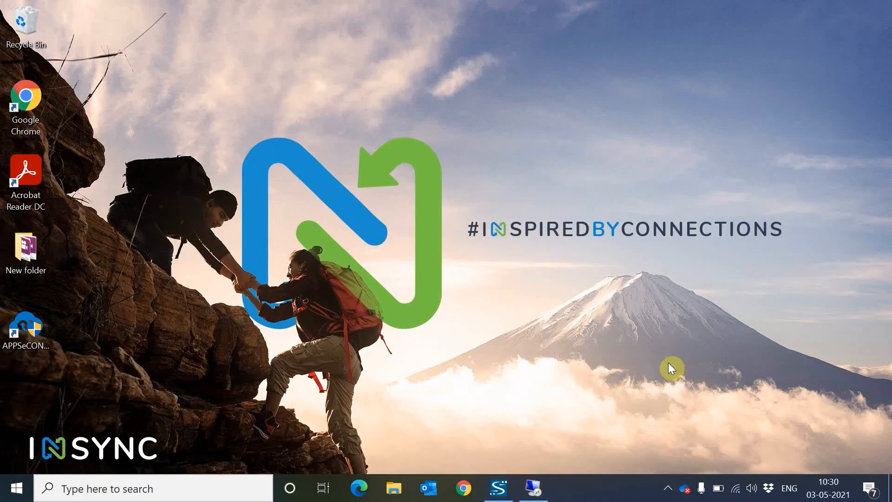
pyautogui.click(668, 489)
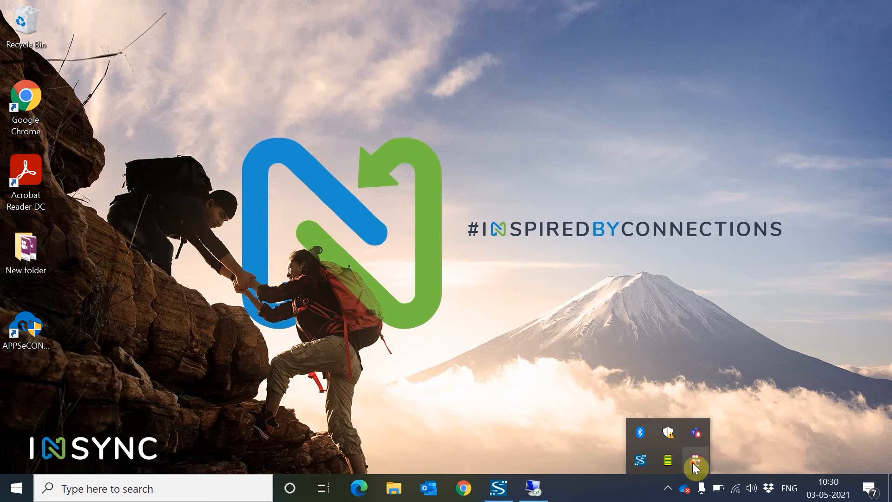
pyautogui.rightClick(693, 462)
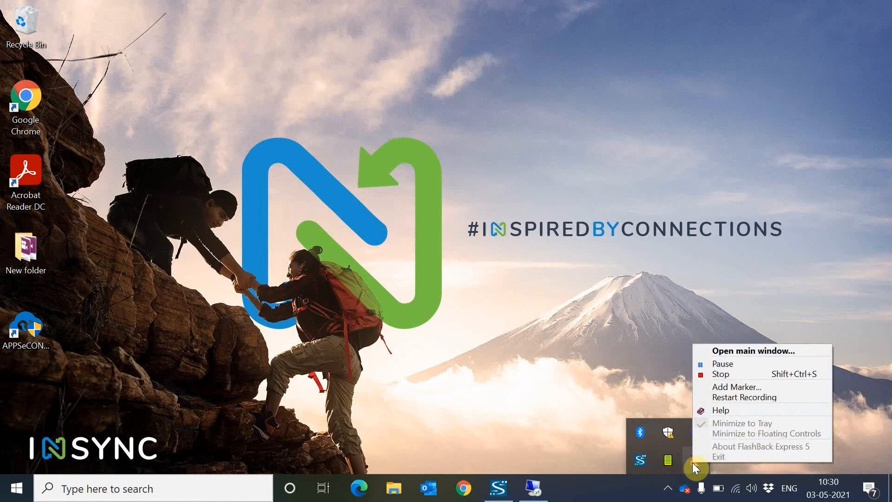
pyautogui.click(716, 363)
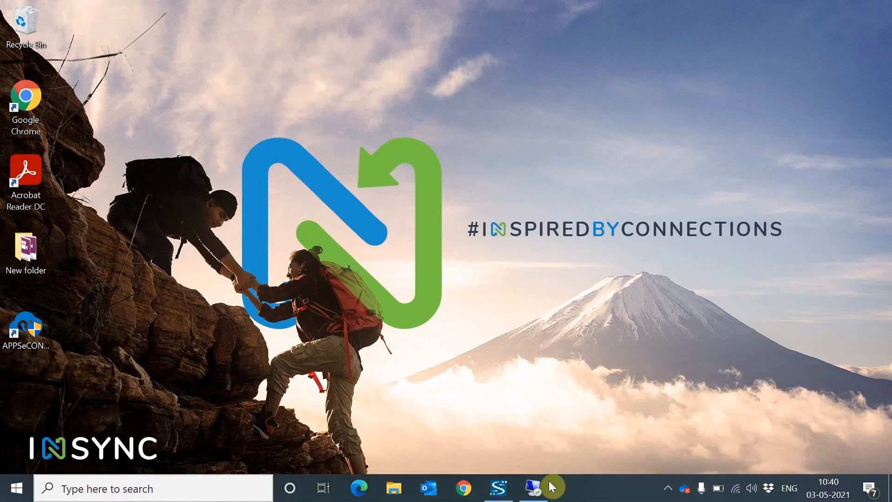
pyautogui.click(540, 494)
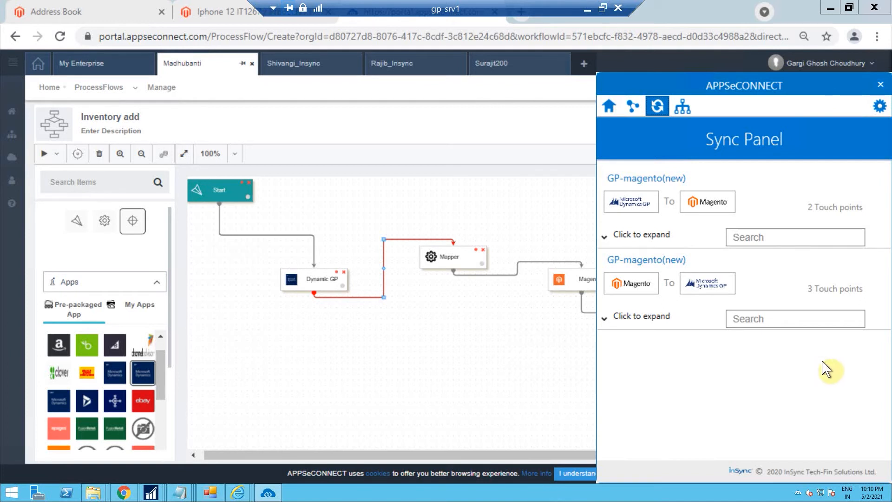
# Schedule the GP-to-Magento Inventory Update sync to repeat every 1 minute, save it, and switch it to Auto
pyautogui.click(618, 236)
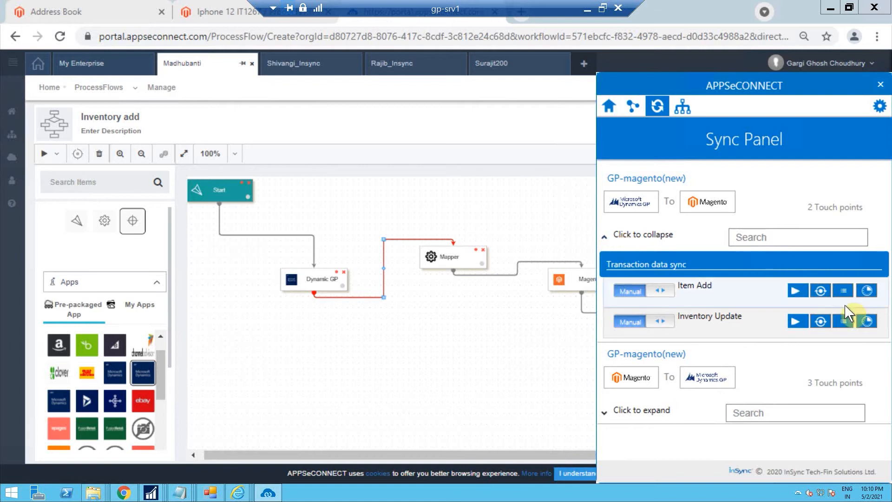
pyautogui.click(866, 321)
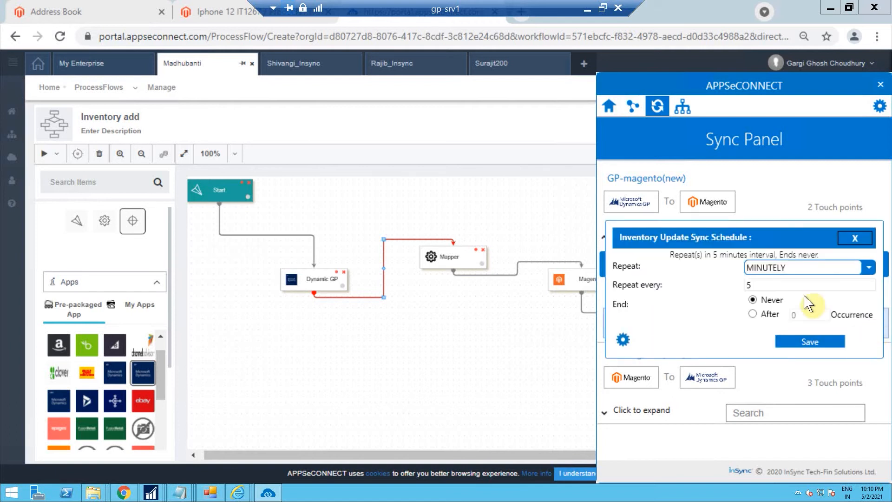
pyautogui.click(763, 287)
pyautogui.press('BackSpace')
pyautogui.write('1')
pyautogui.click(825, 347)
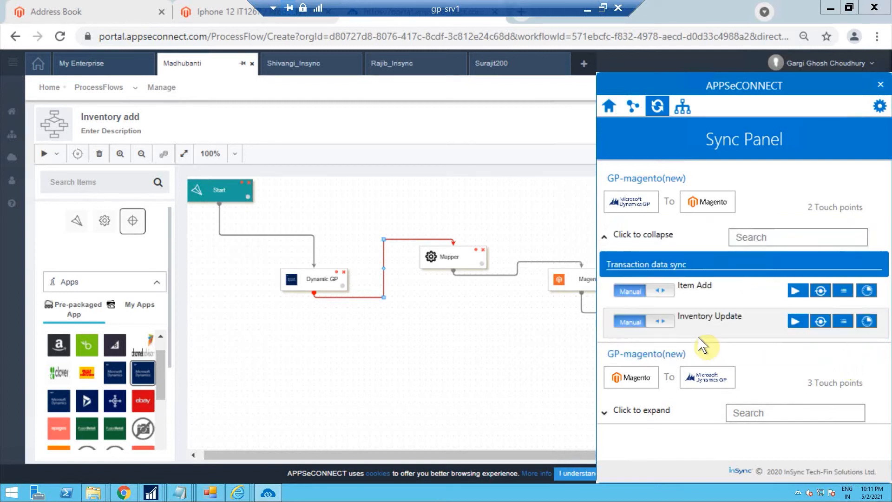
pyautogui.click(640, 328)
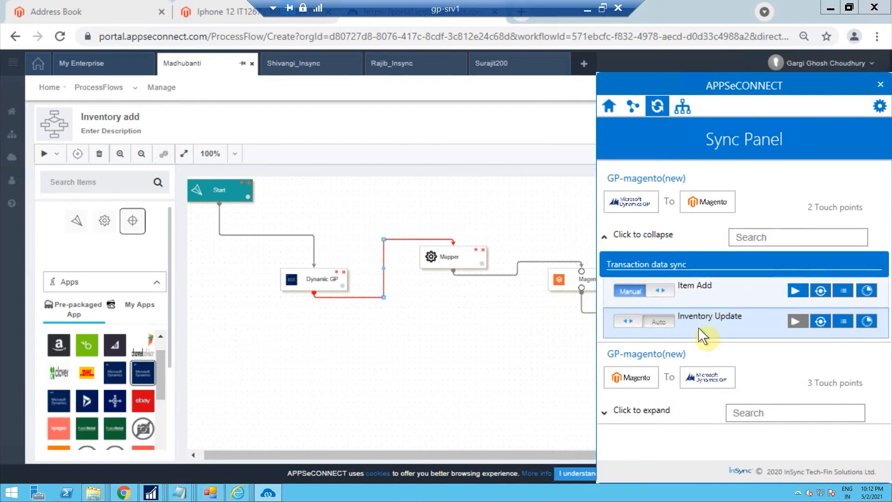
# Check the Iphone 12 IT1267 product's quantity in the Magento admin, then switch to the storefront tab
pyautogui.click(217, 21)
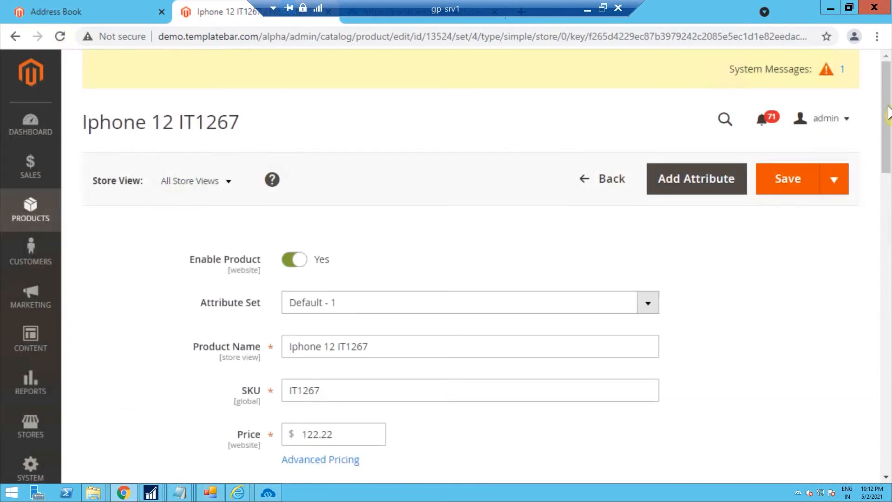
pyautogui.moveTo(888, 109); pyautogui.dragTo(888, 171)
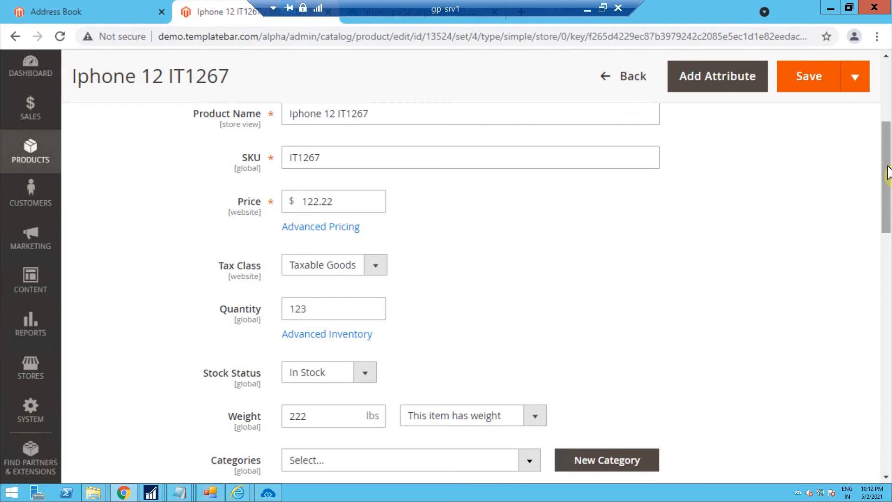
pyautogui.click(95, 5)
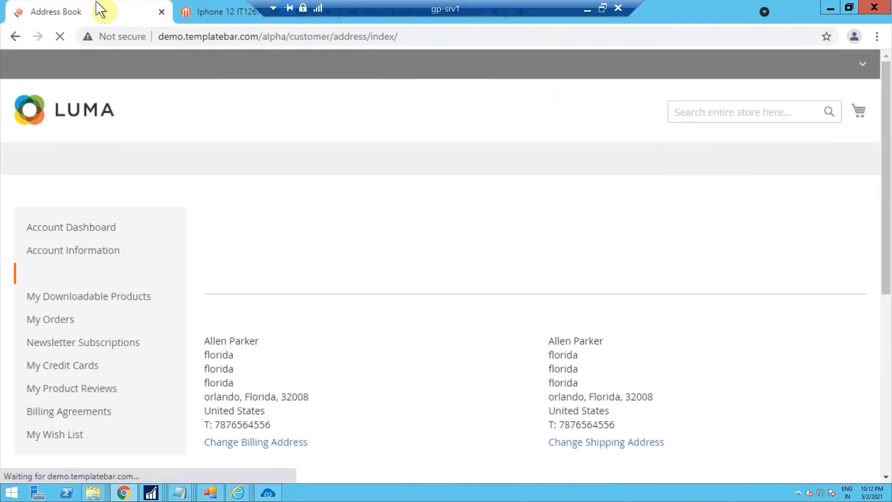
# Search the storefront for iphone 12 and open the Iphone 12 IT1267 product page
pyautogui.click(697, 116)
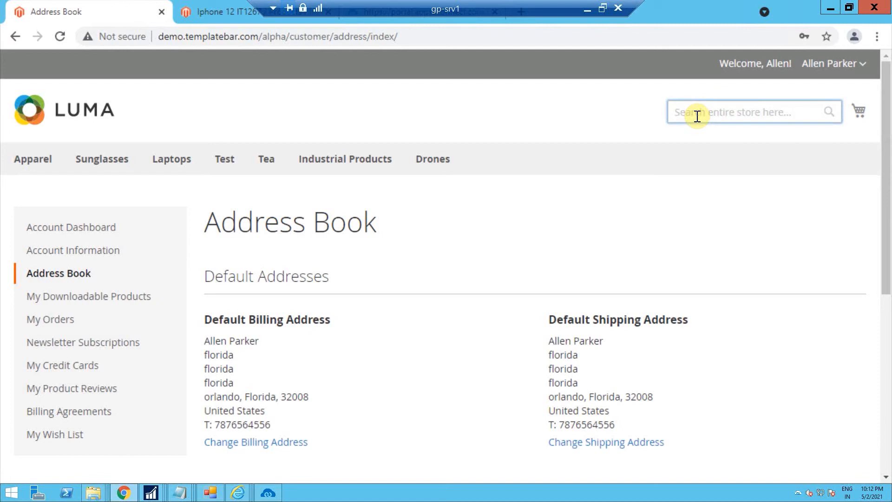
pyautogui.write('iph')
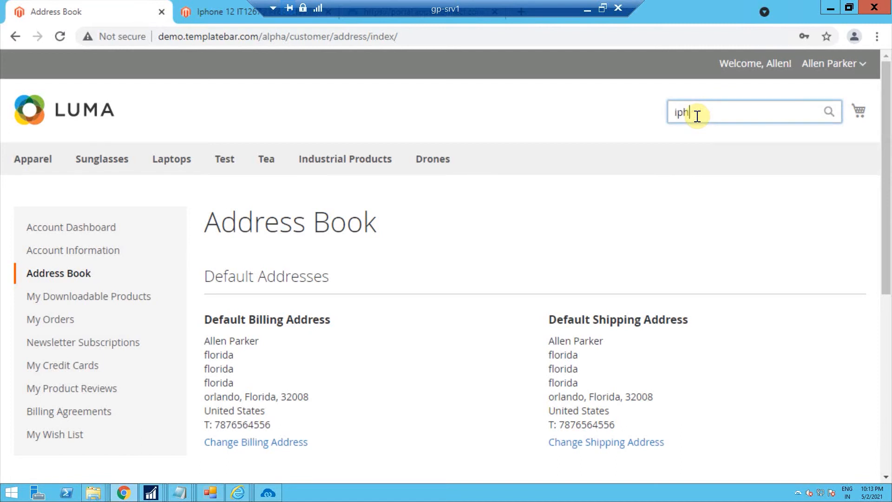
pyautogui.write('one')
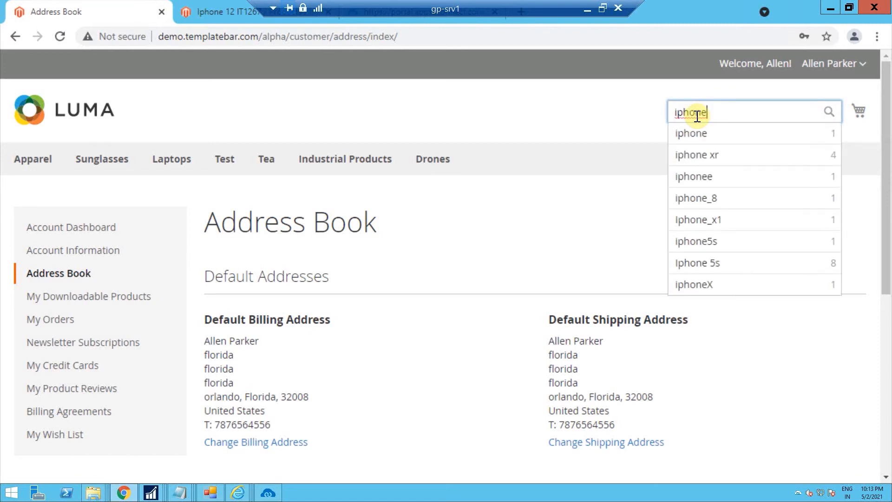
pyautogui.write(' 12')
pyautogui.press('Return')
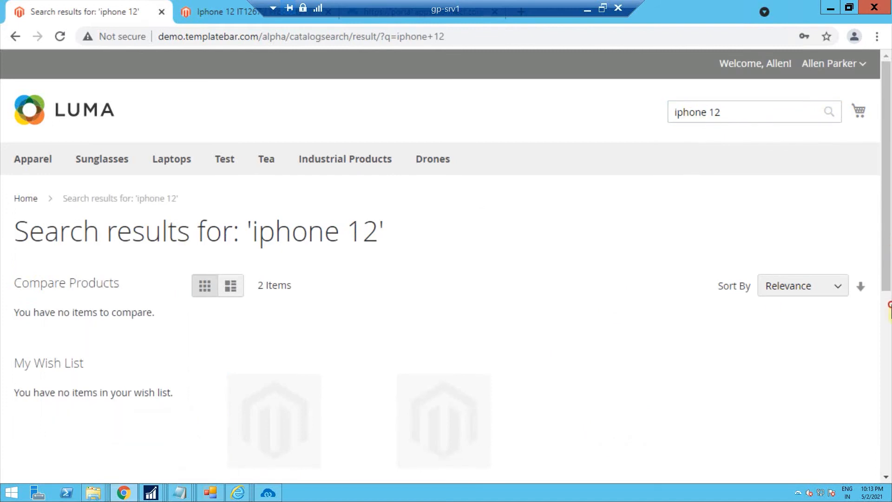
pyautogui.scroll(-1, 886, 260)
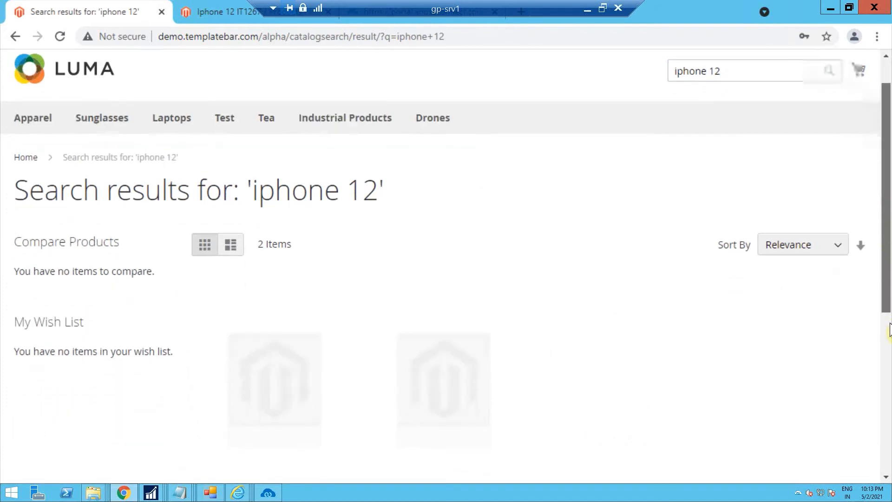
pyautogui.scroll(-4, 889, 329)
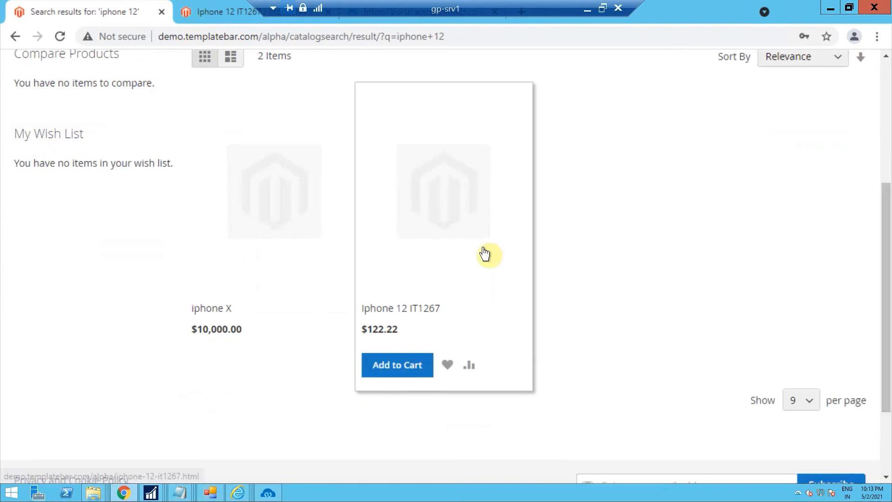
pyautogui.click(485, 255)
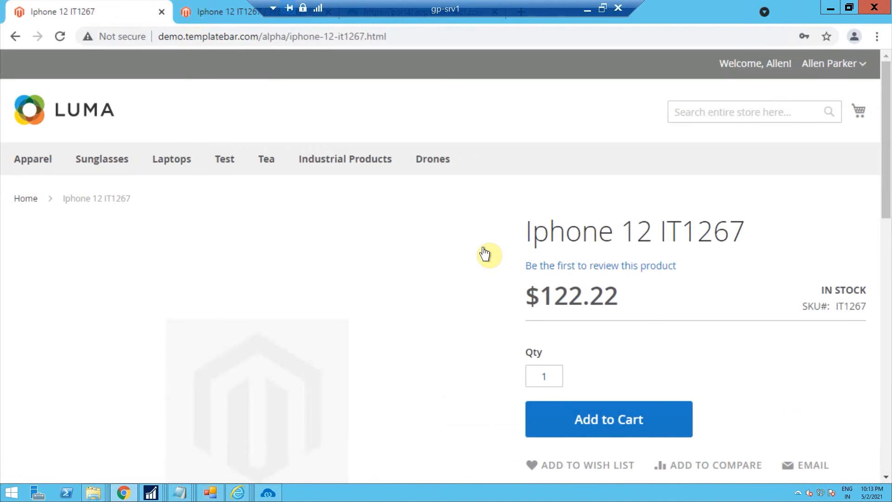
# Add Iphone 12 IT1267 to the cart and proceed to checkout
pyautogui.click(594, 422)
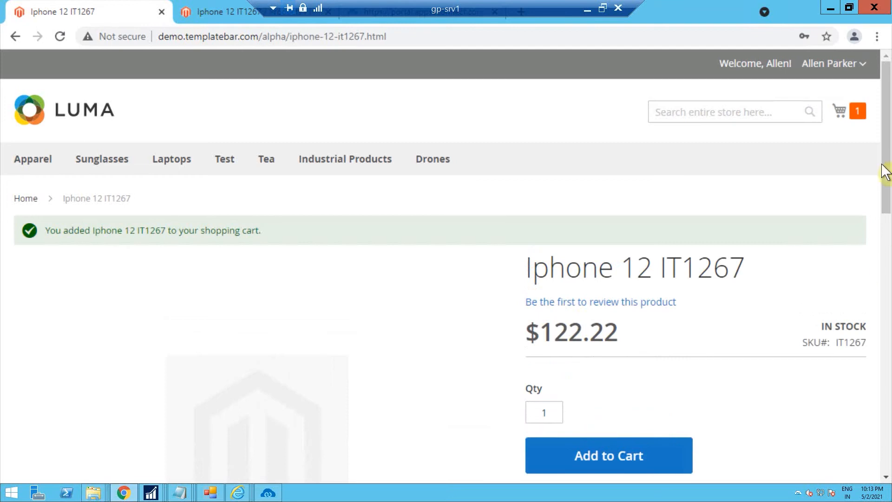
pyautogui.click(841, 114)
pyautogui.click(739, 205)
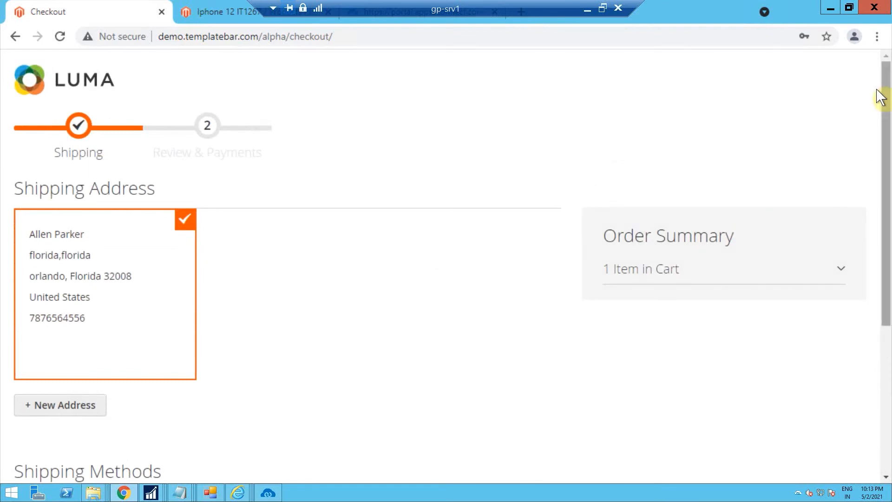
# Choose the $5.00 Flat Rate shipping method and continue to payment
pyautogui.moveTo(884, 99); pyautogui.dragTo(877, 189)
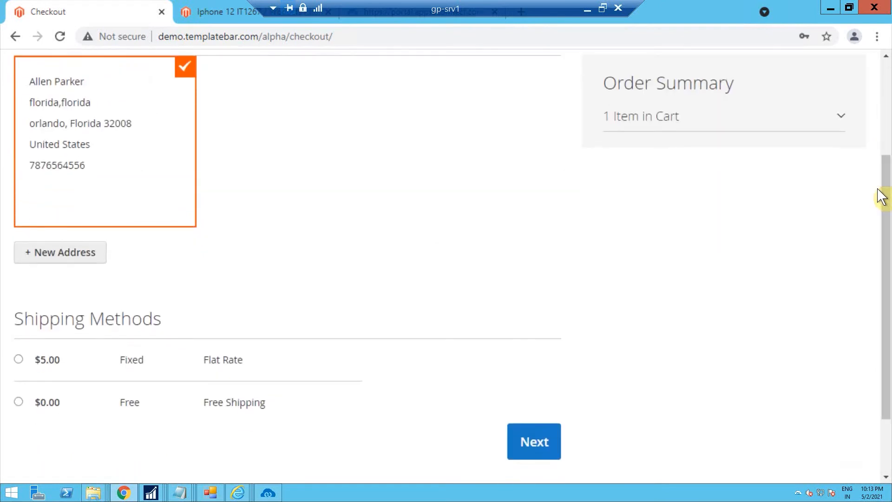
pyautogui.click(18, 359)
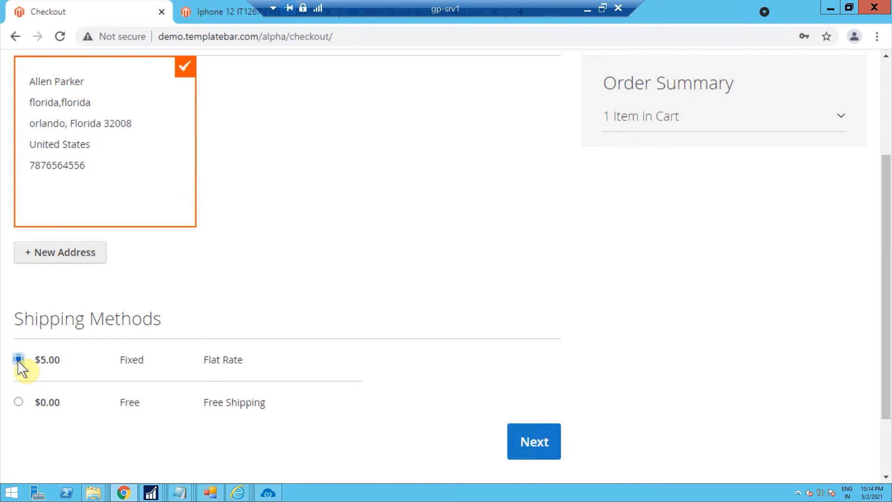
pyautogui.click(554, 441)
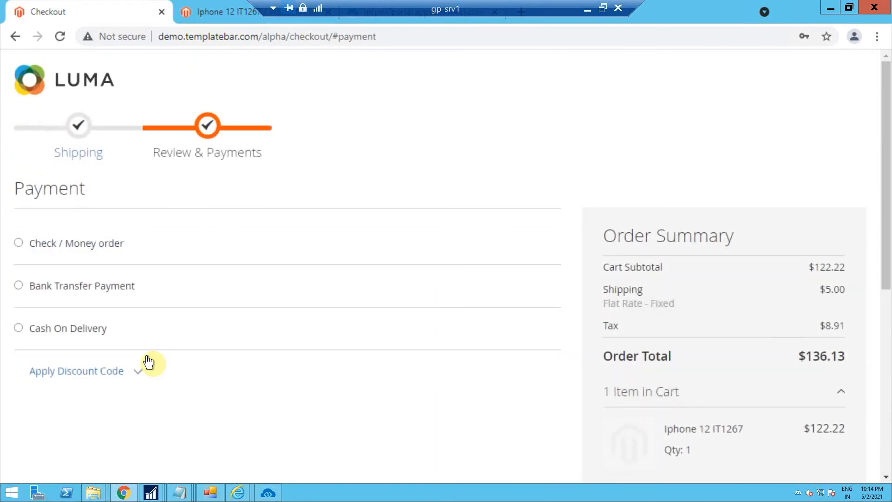
# Select Cash On Delivery as the payment method and place the order
pyautogui.click(19, 327)
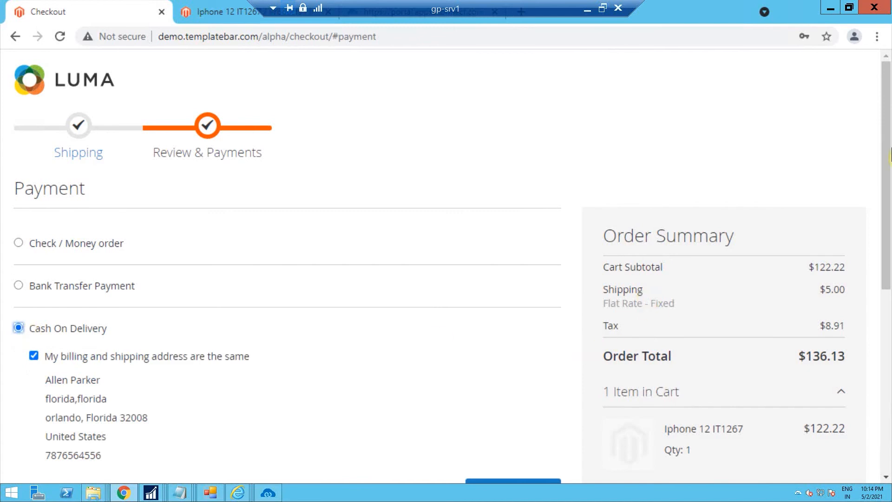
pyautogui.scroll(-1, 889, 158)
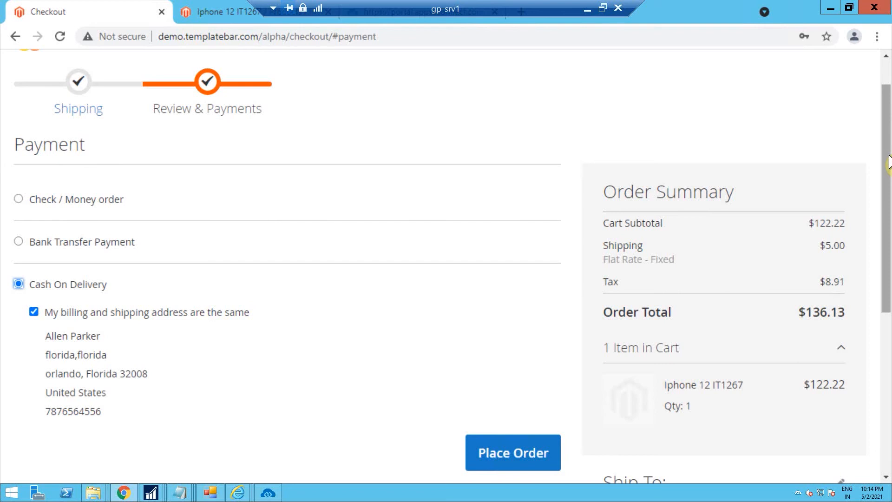
pyautogui.click(503, 449)
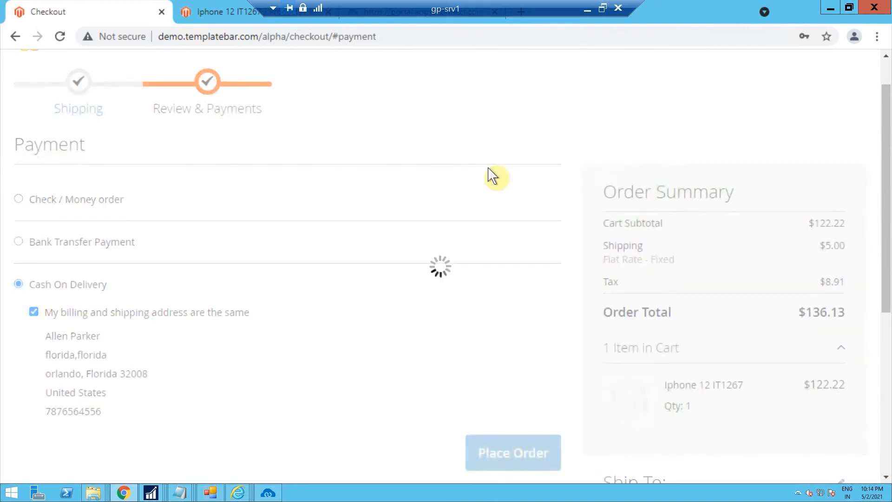
# Open the portal's Process Flows list and check the store's order confirmation page
pyautogui.click(416, 21)
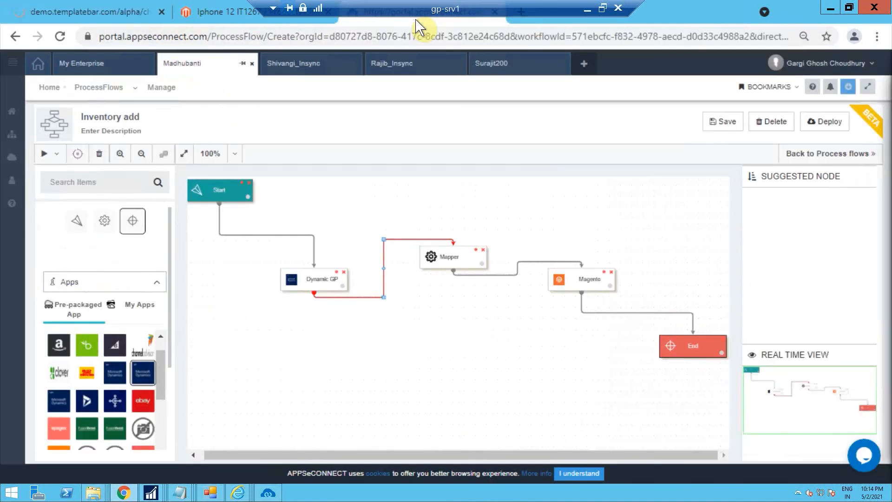
pyautogui.click(111, 88)
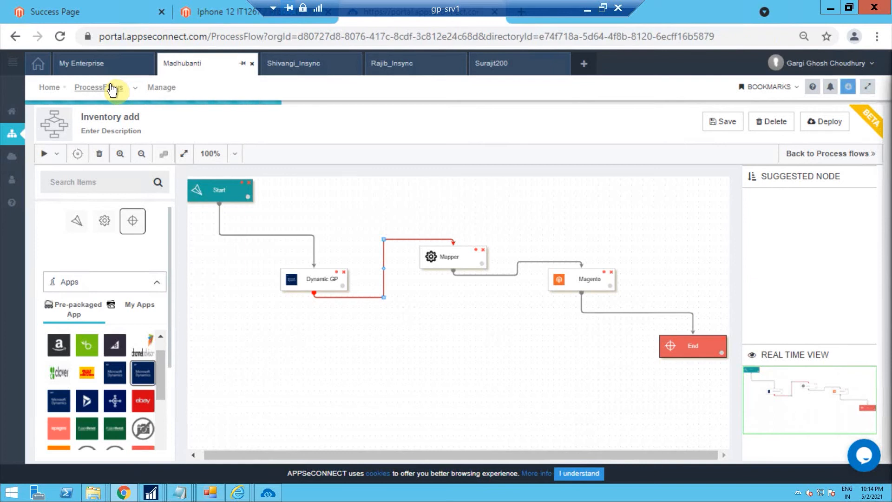
pyautogui.click(101, 9)
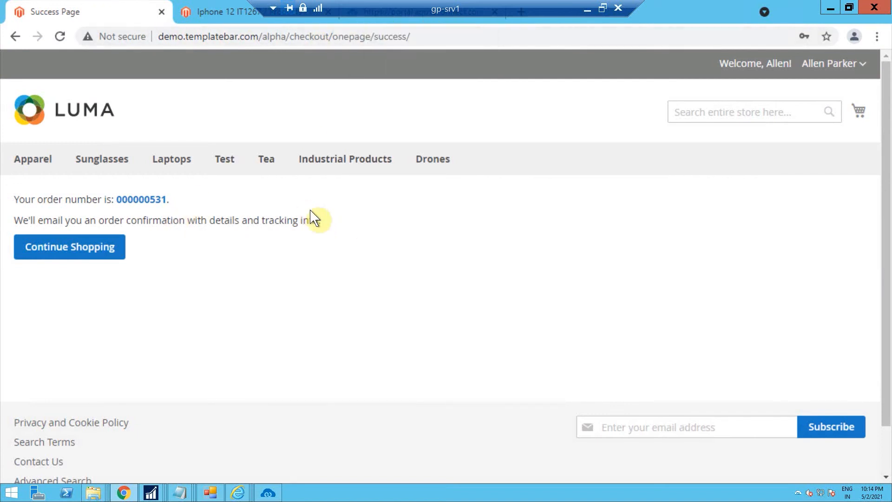
pyautogui.click(384, 21)
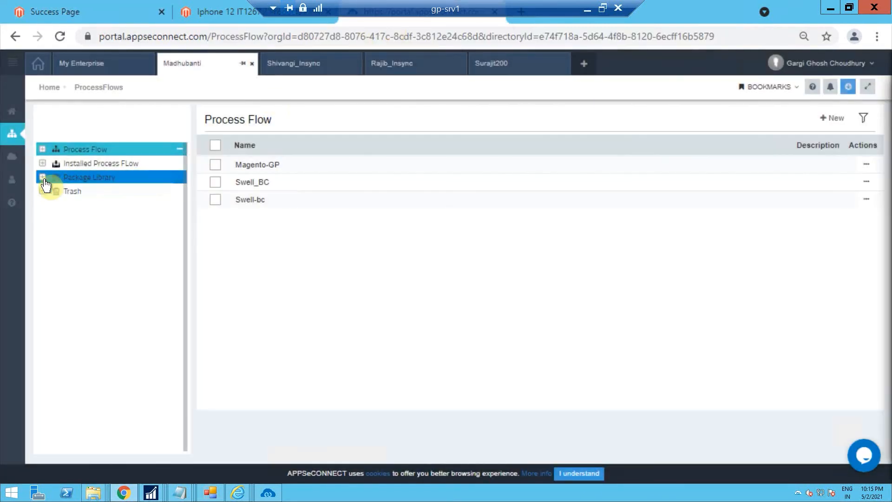
# Open the Order Add process flow from the GP-magento(new) folder's Order add(magento-gp) list for editing
pyautogui.click(42, 149)
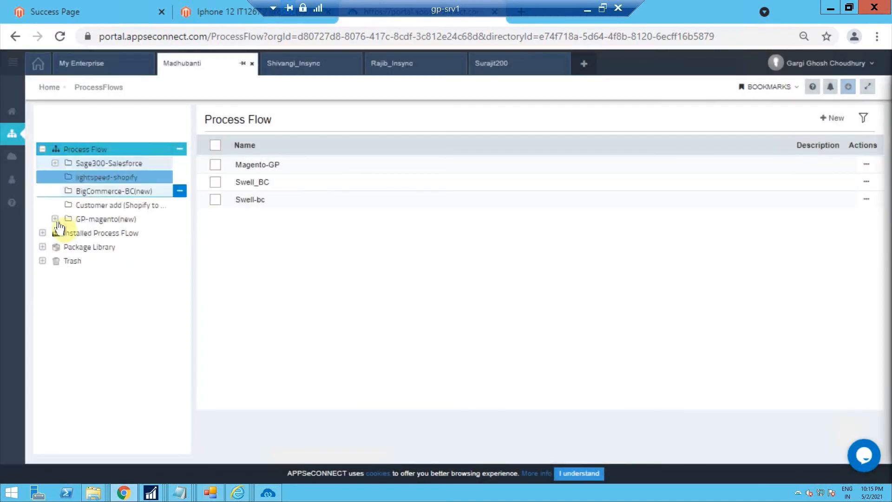
pyautogui.click(56, 225)
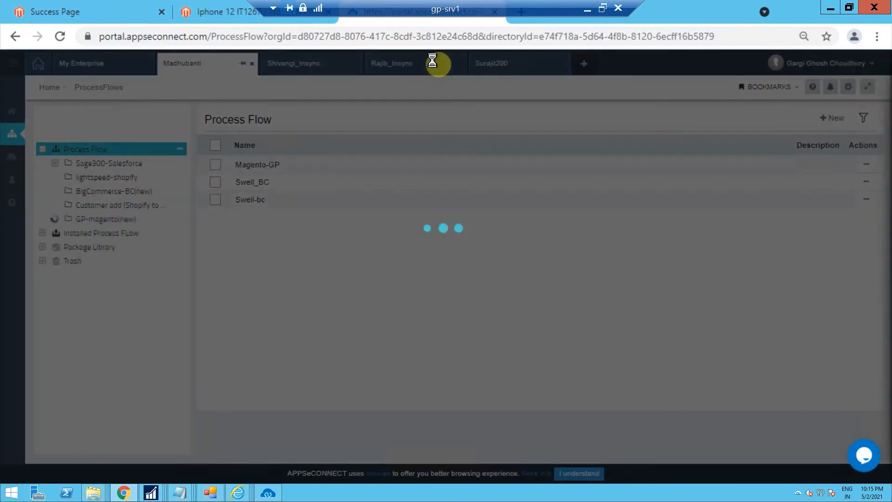
pyautogui.click(111, 275)
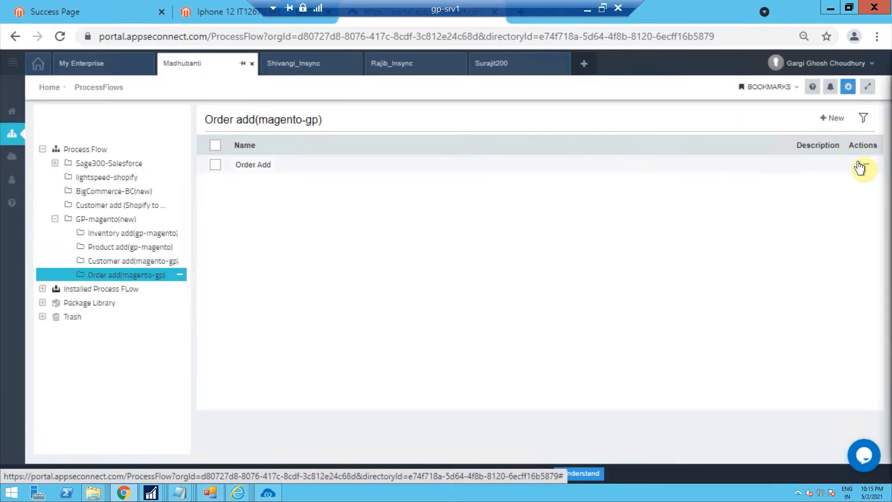
pyautogui.click(863, 166)
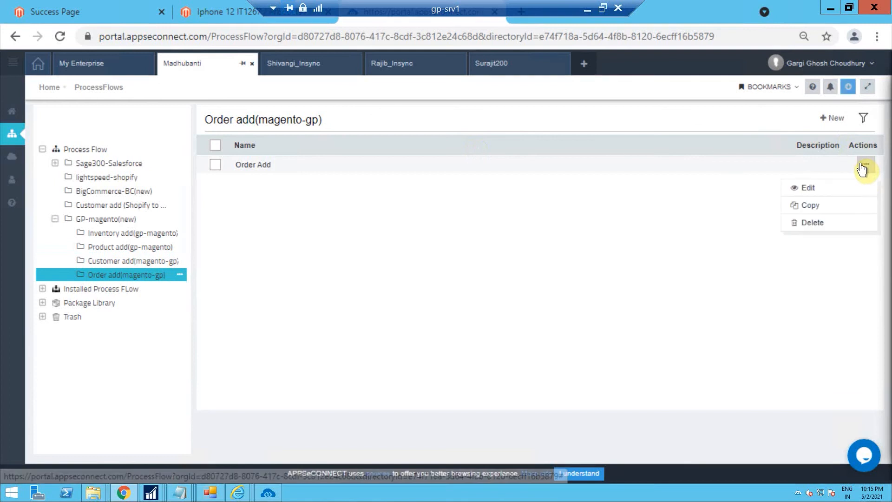
pyautogui.click(807, 194)
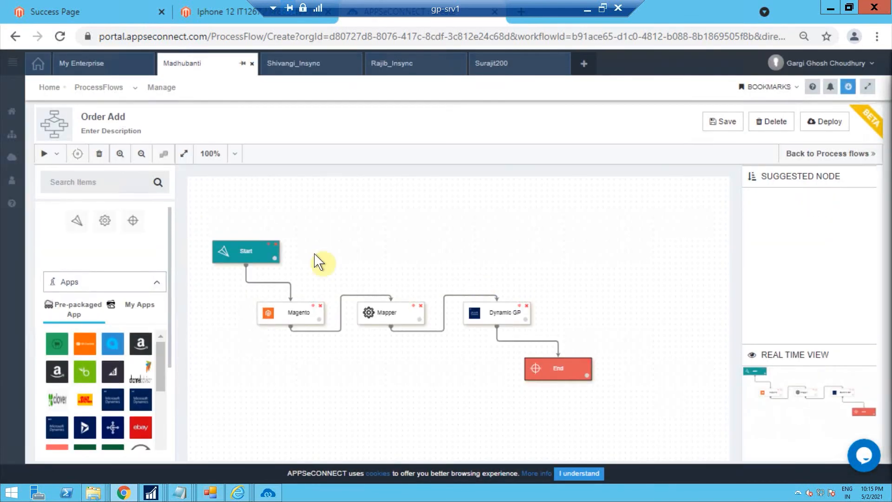
# Try to execute the Order Add process flow from the editor
pyautogui.click(55, 154)
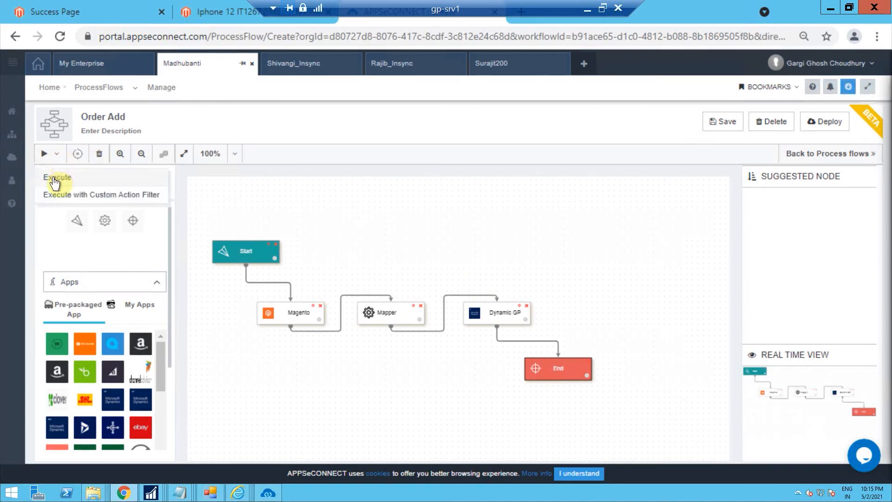
pyautogui.click(53, 178)
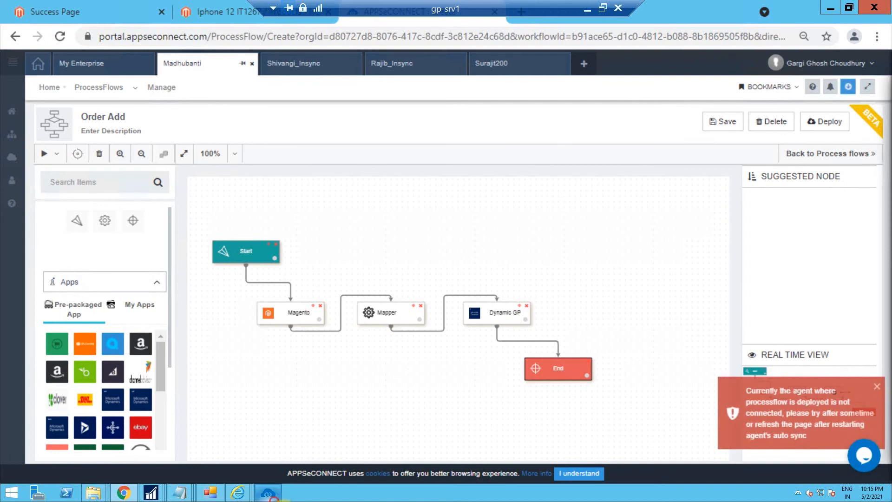
# Run the Order Add touch point from the agent's Sync Panel for the Magento to Dynamics GP integration
pyautogui.click(268, 492)
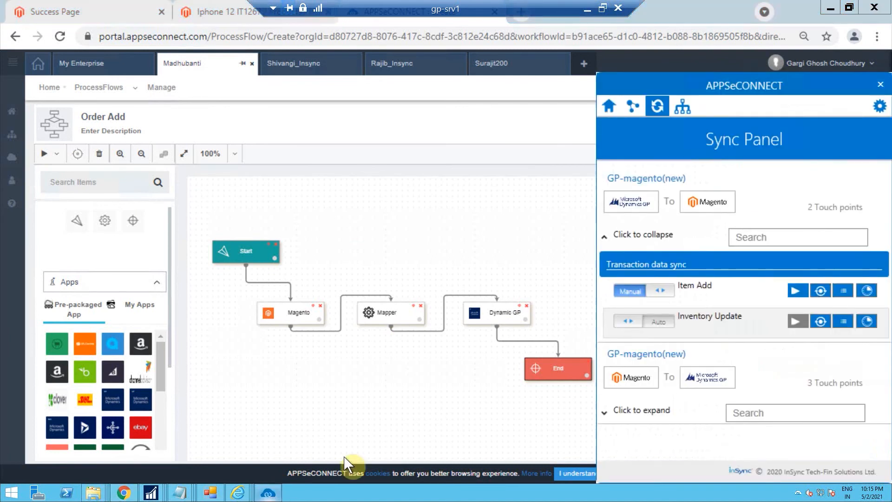
pyautogui.click(608, 235)
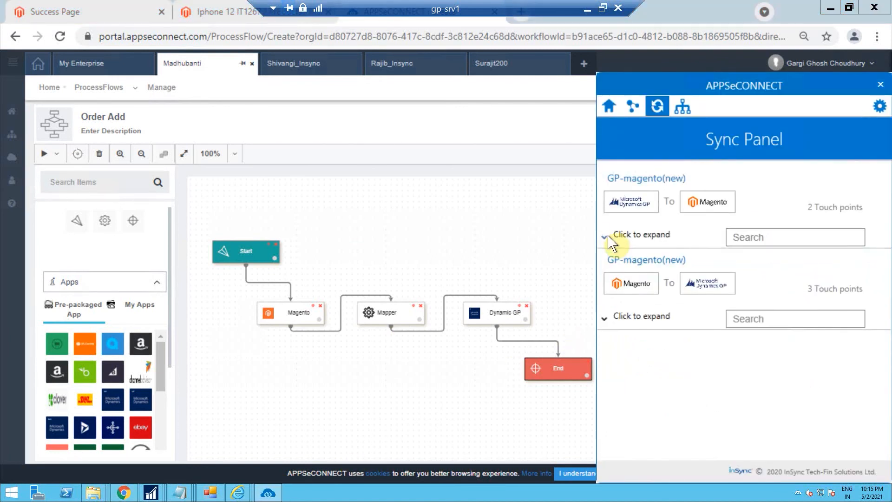
pyautogui.click(624, 321)
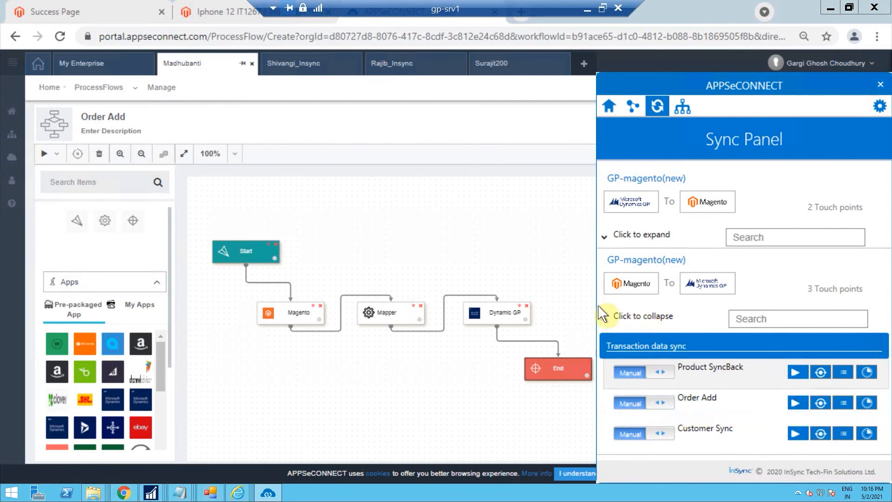
pyautogui.click(792, 403)
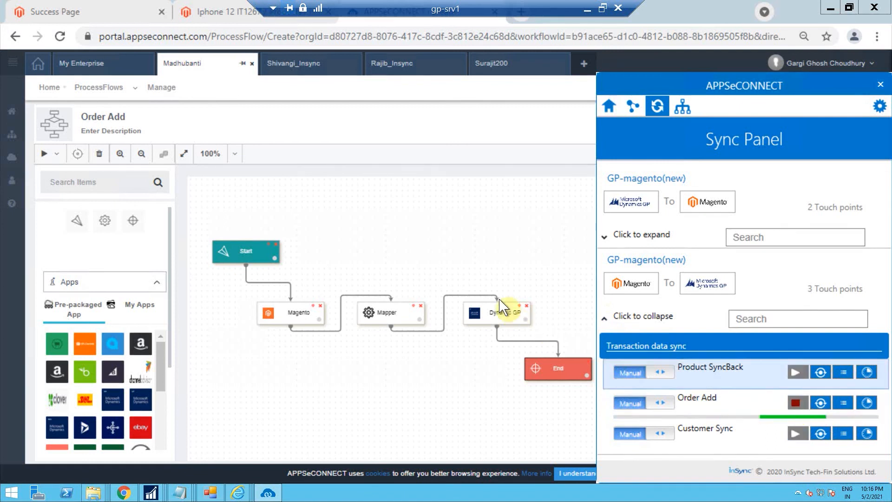
pyautogui.click(509, 251)
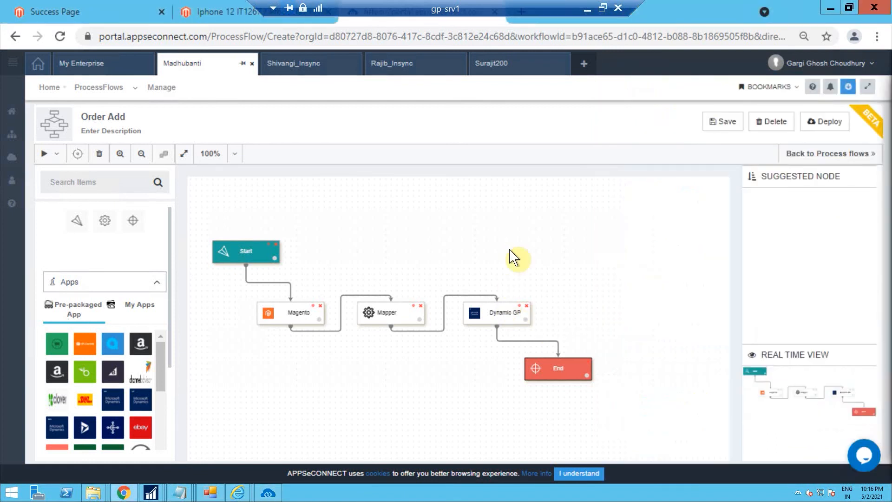
pyautogui.click(372, 305)
pyautogui.click(274, 496)
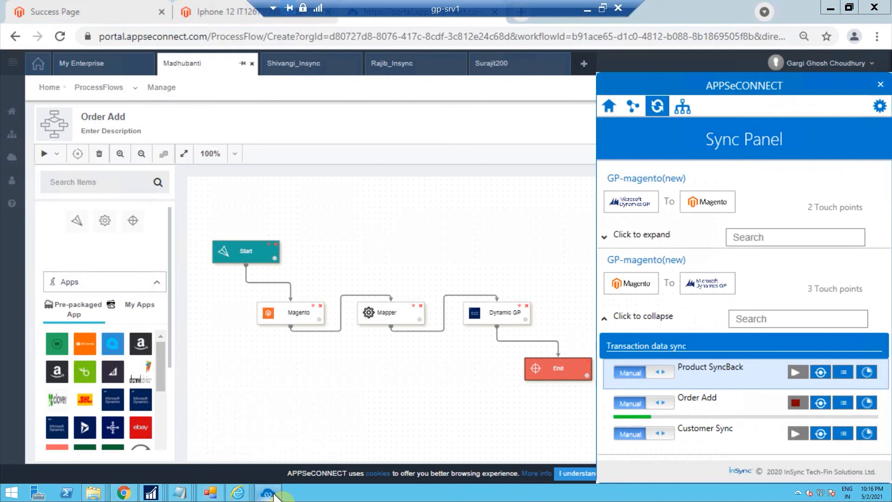
pyautogui.click(429, 238)
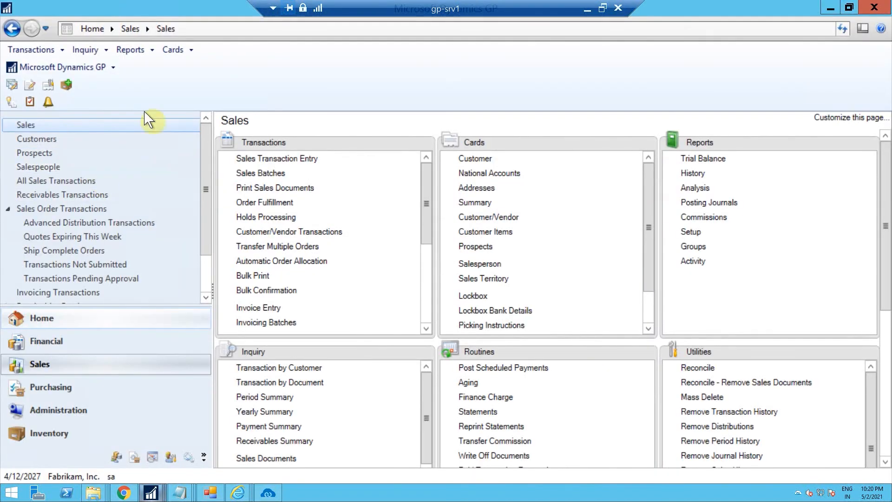
# Open Sales Transaction Entry with type Order and set up an advanced document search on the Customer Name column
pyautogui.click(252, 159)
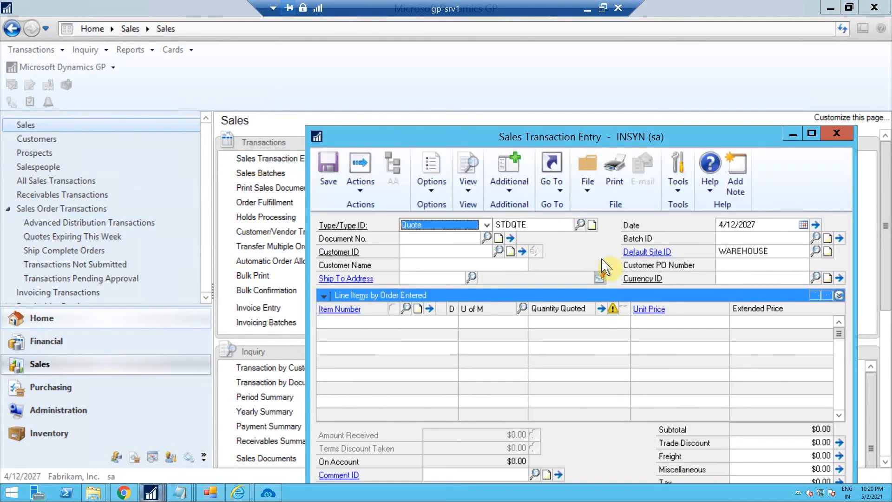
pyautogui.click(486, 225)
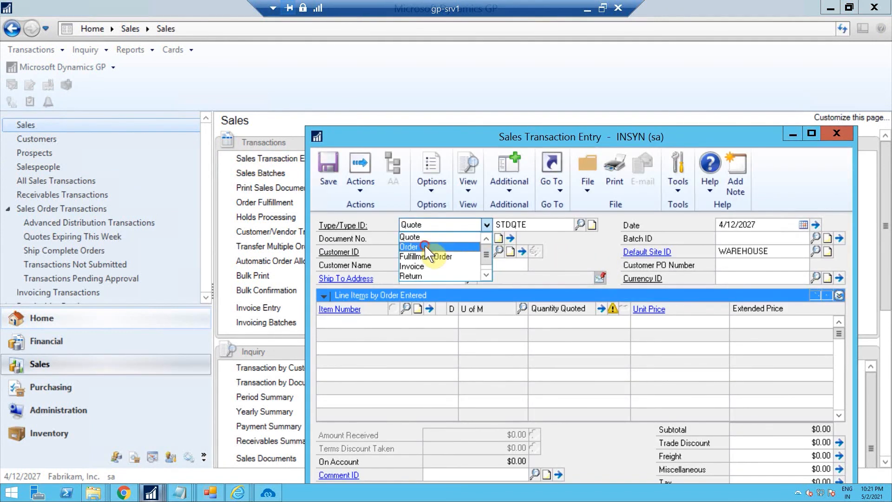
pyautogui.click(424, 245)
pyautogui.click(486, 237)
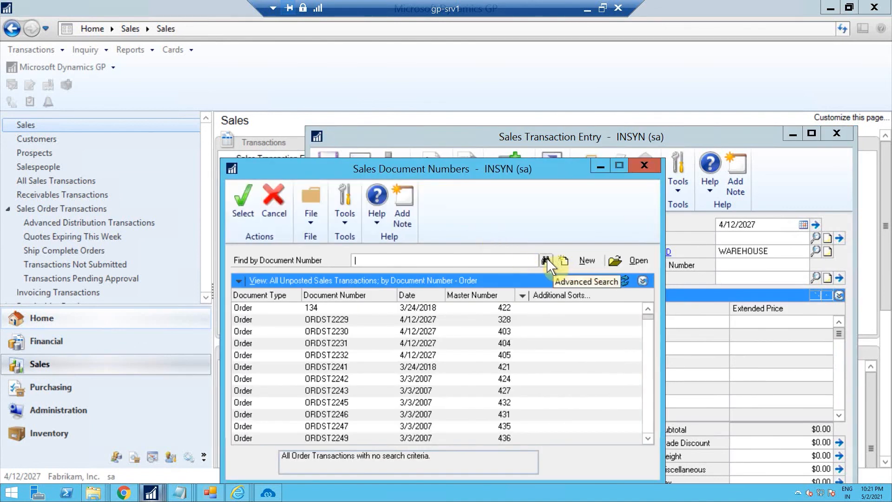
pyautogui.click(548, 259)
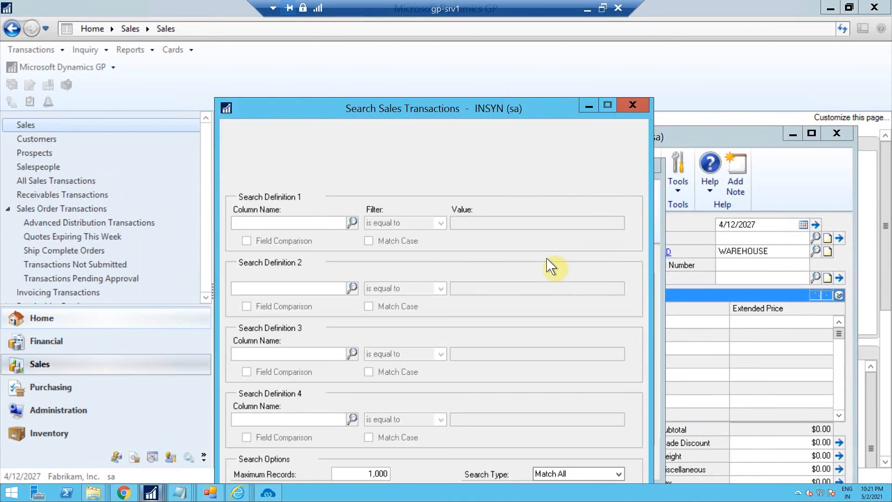
pyautogui.click(351, 222)
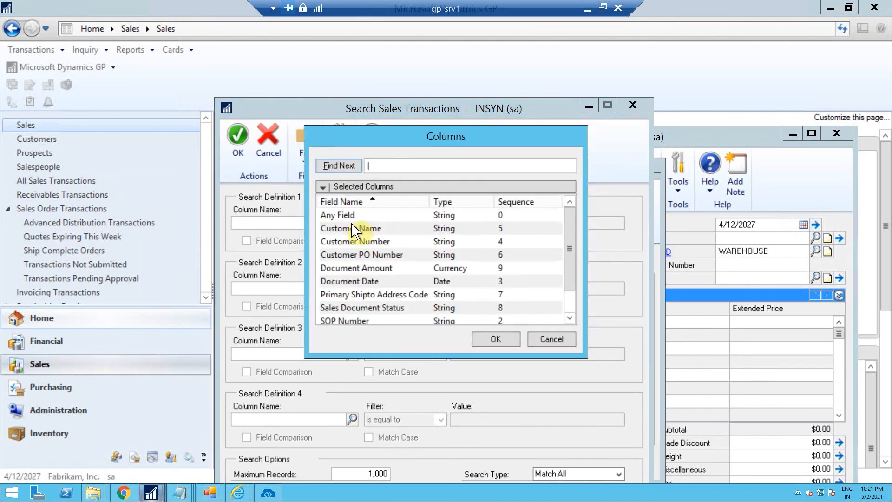
pyautogui.click(375, 228)
pyautogui.click(483, 340)
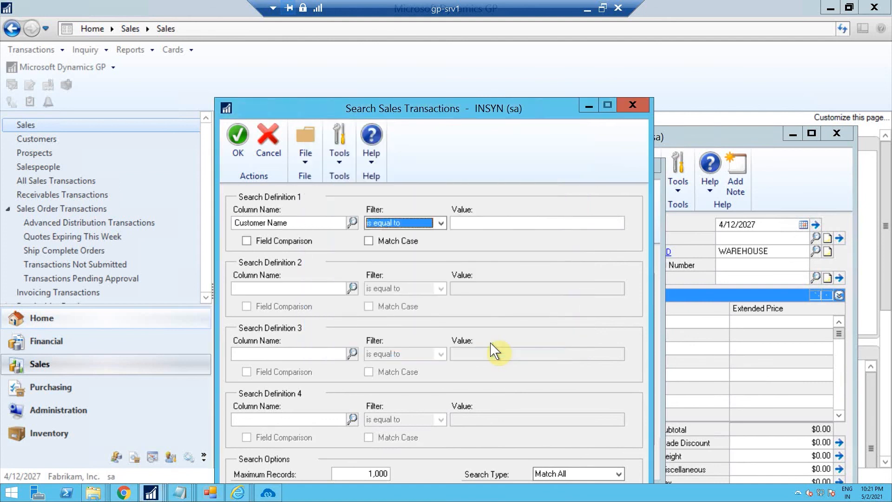
# Search for the customer's full name and open the matching synced sales order
pyautogui.click(494, 225)
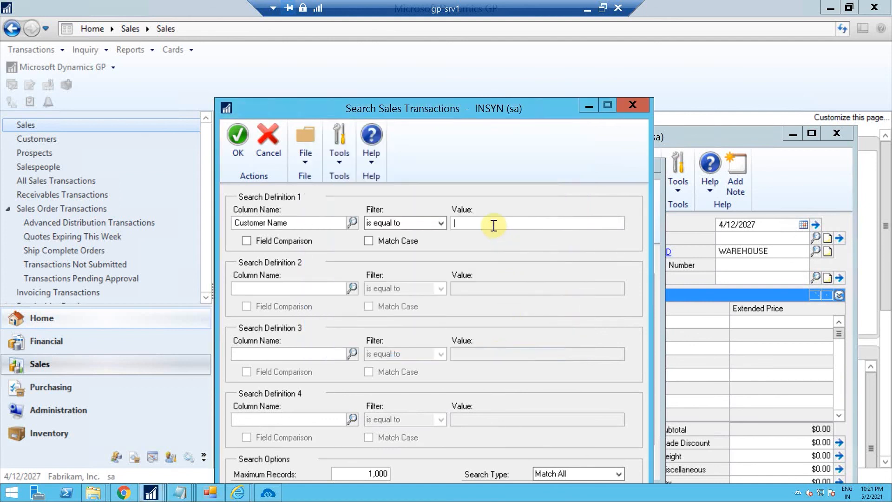
pyautogui.press('Return')
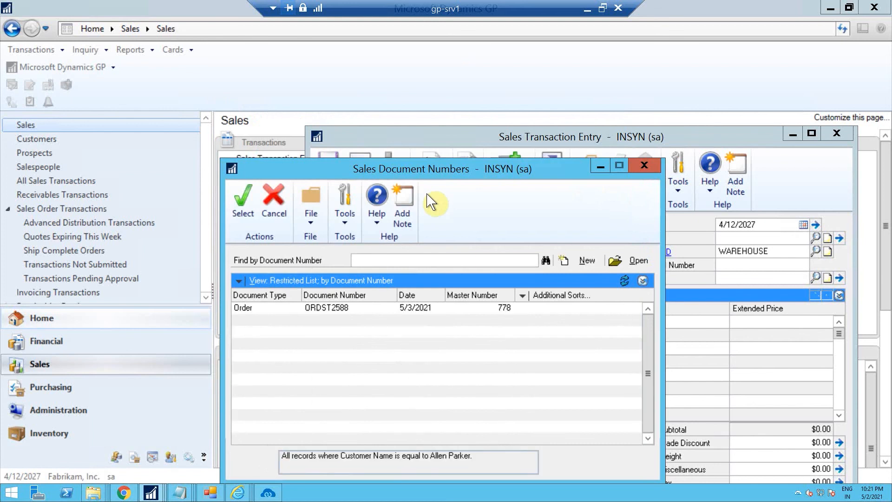
pyautogui.click(309, 308)
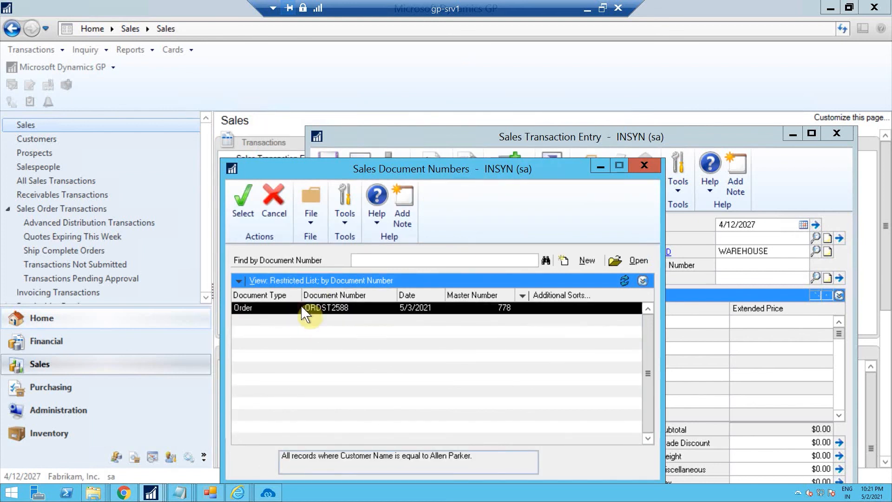
pyautogui.click(246, 207)
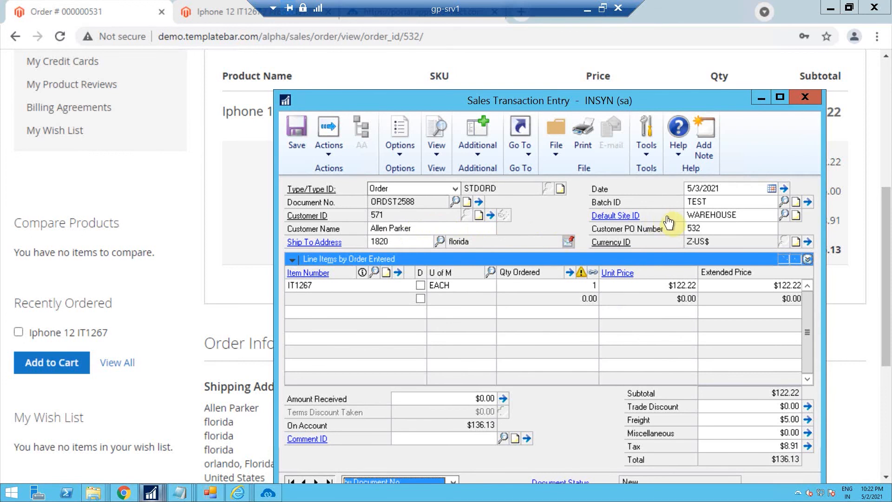
# Compare the GP sales order's lines and totals with the Magento order details page
pyautogui.click(190, 210)
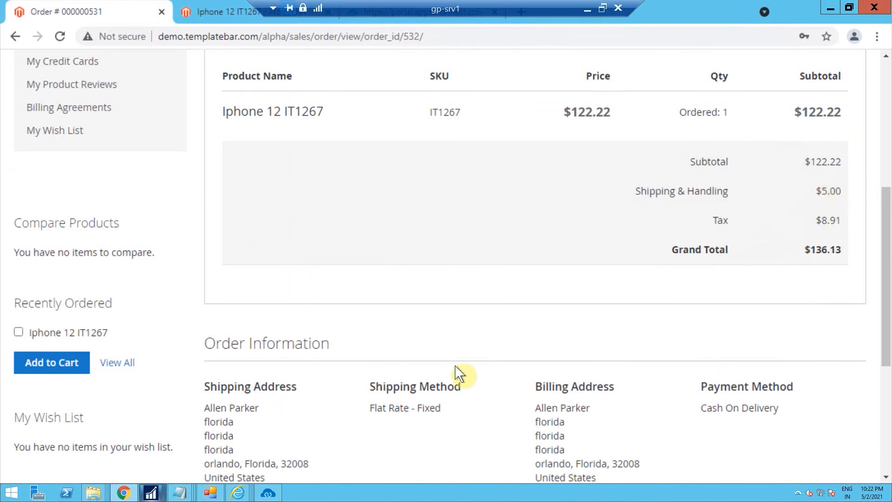
pyautogui.moveTo(151, 492)
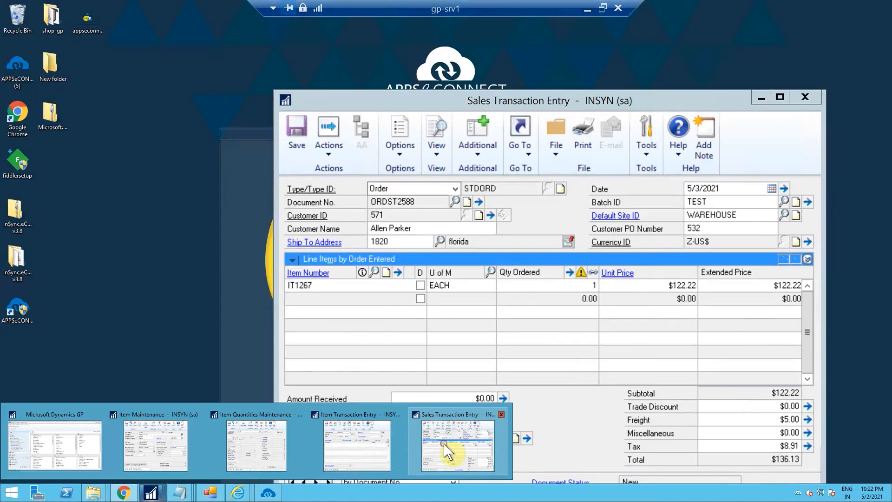
pyautogui.click(449, 453)
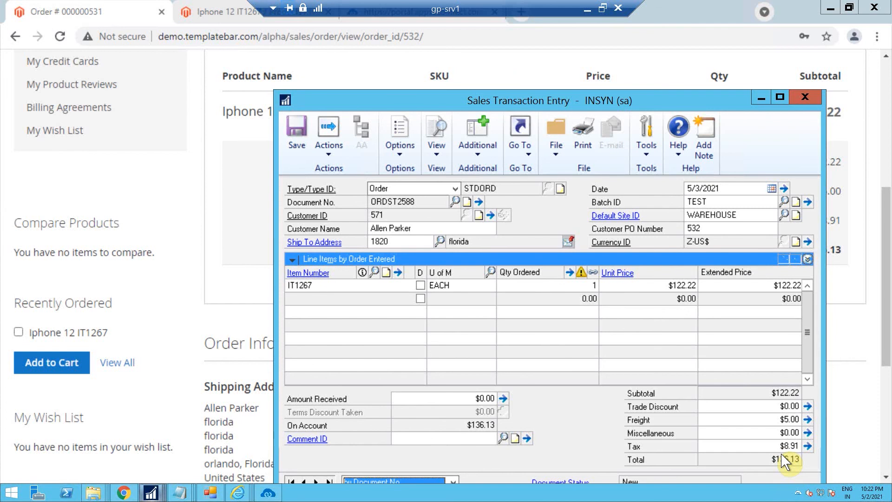
pyautogui.click(760, 97)
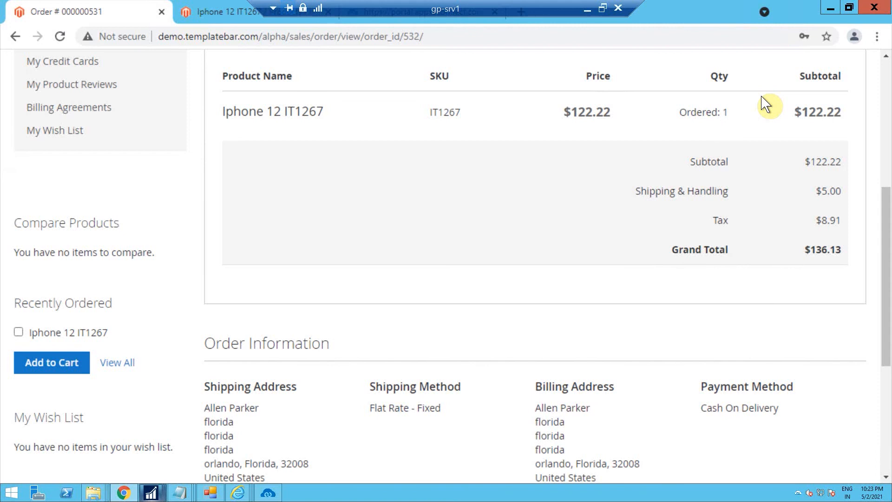
pyautogui.moveTo(886, 228); pyautogui.dragTo(885, 125)
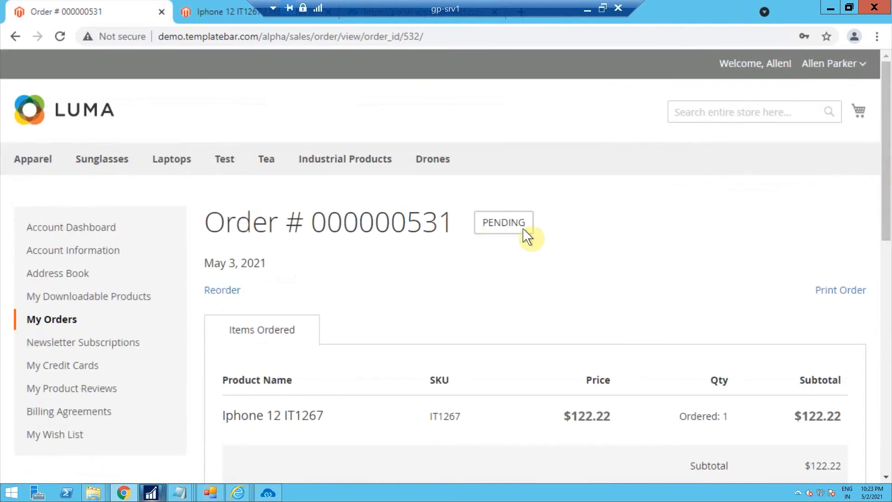